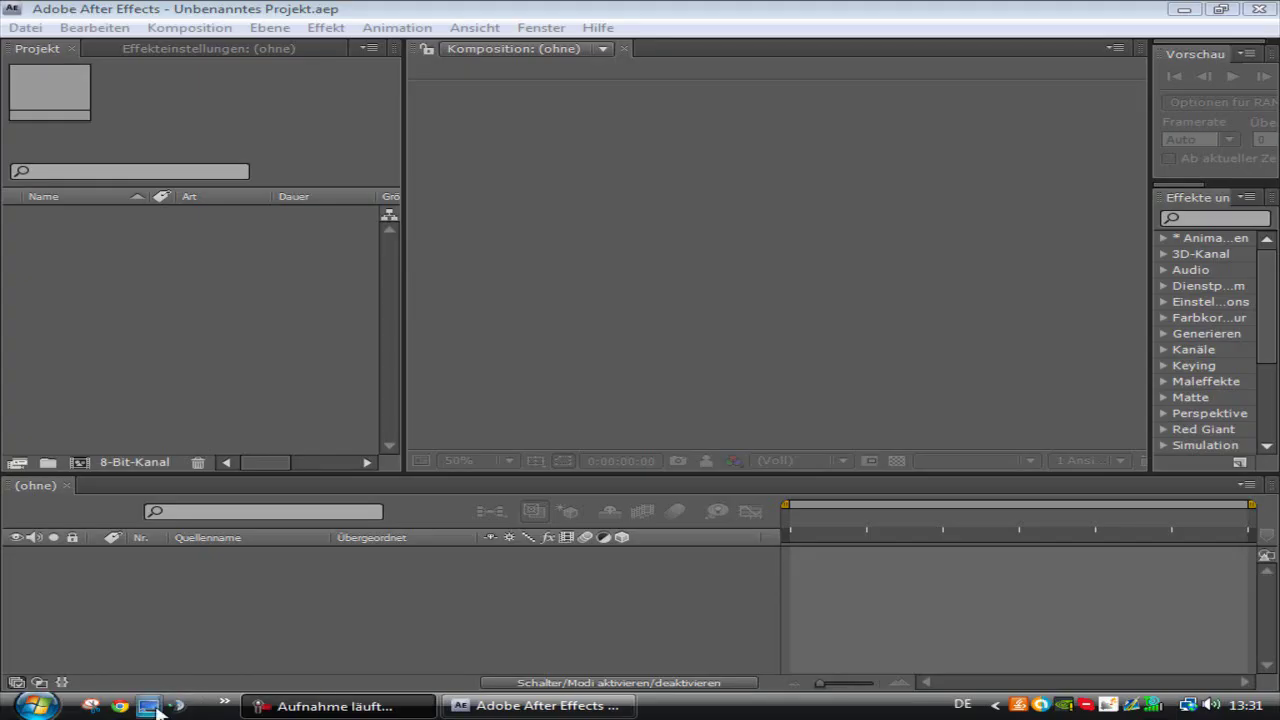
Step: Minimize After Effects and select the itzSparta Intro folder on the desktop
{"action": "left_click", "coordinate": [148, 705]}
{"action": "mouse_move", "coordinate": [380, 520]}
{"action": "left_mouse_down"}
{"action": "mouse_move", "coordinate": [834, 323]}
{"action": "mouse_move", "coordinate": [660, 320]}
{"action": "left_mouse_up"}
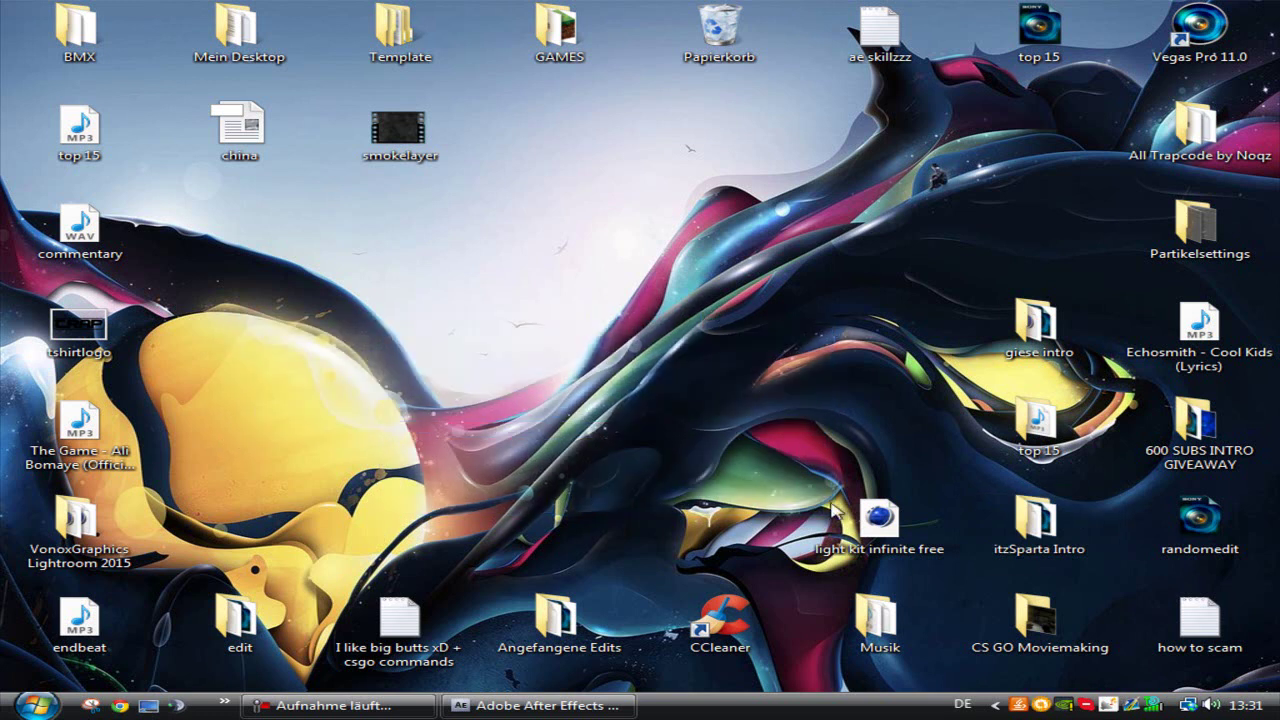
Step: Open itzSparta Intro, inspect smokefile.aec's details, then switch back to After Effects
{"action": "double_click", "coordinate": [1040, 530]}
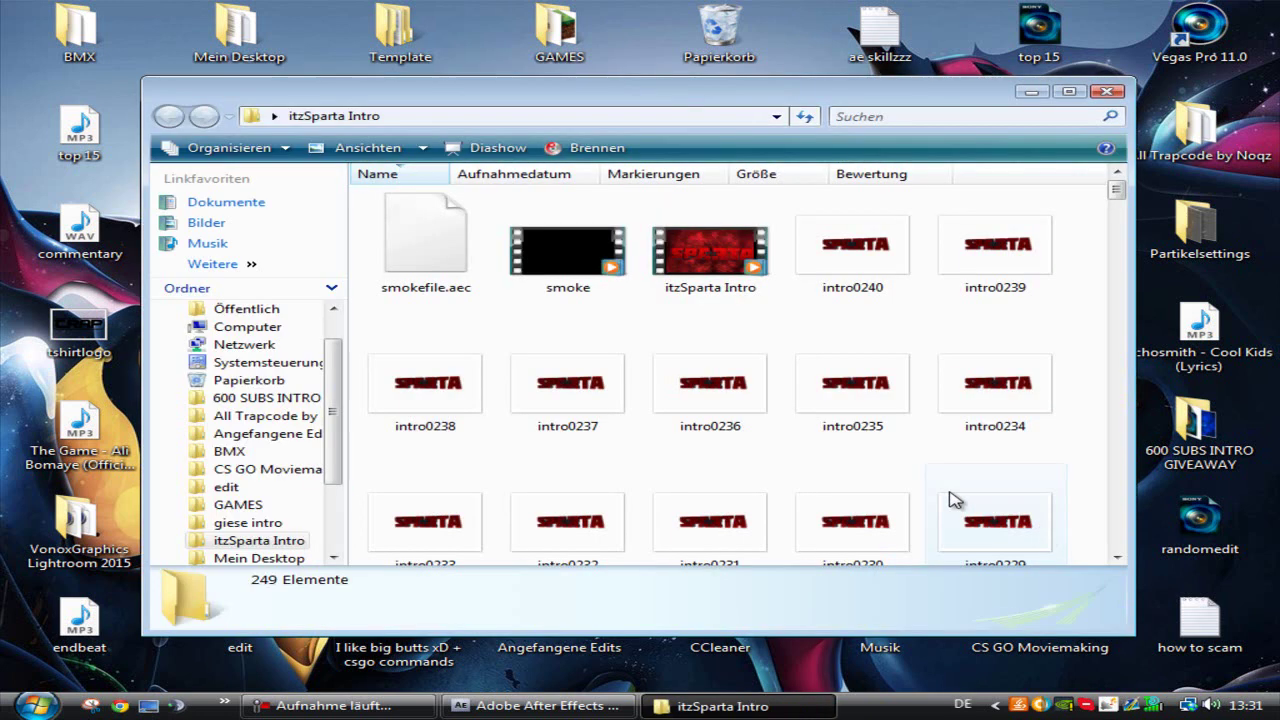
{"action": "left_click", "coordinate": [460, 274]}
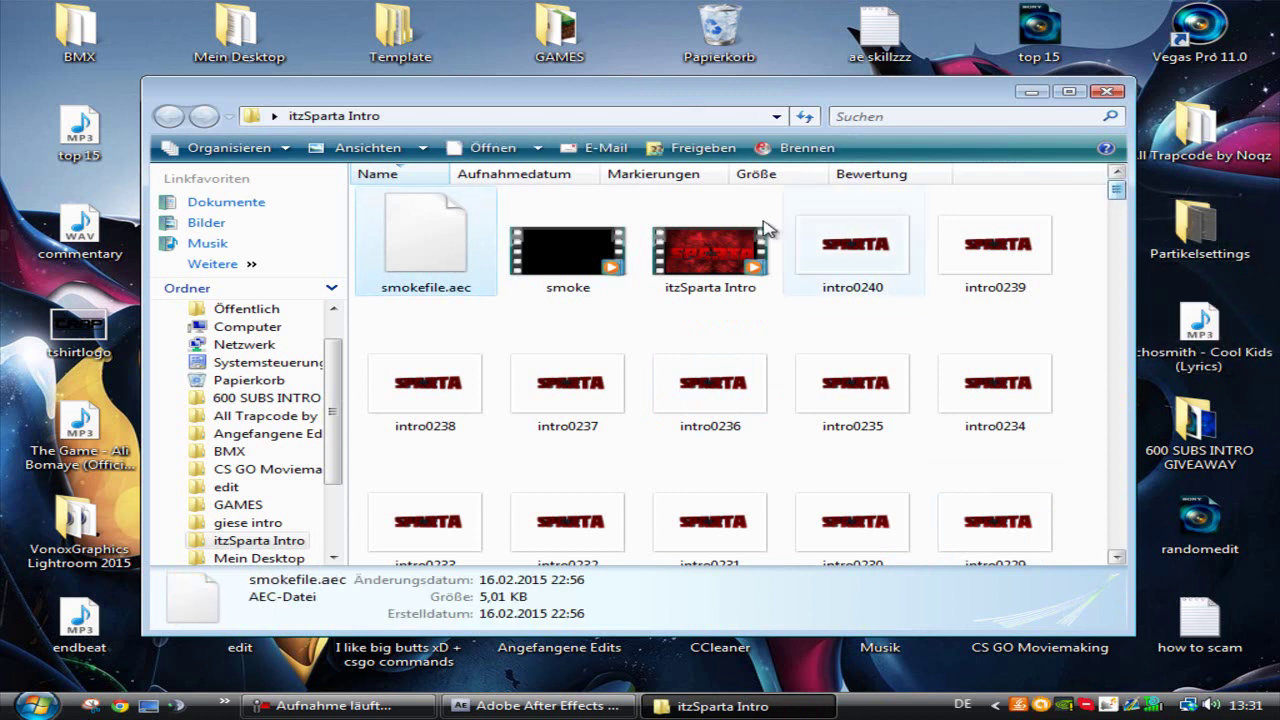
{"action": "left_click", "coordinate": [450, 287]}
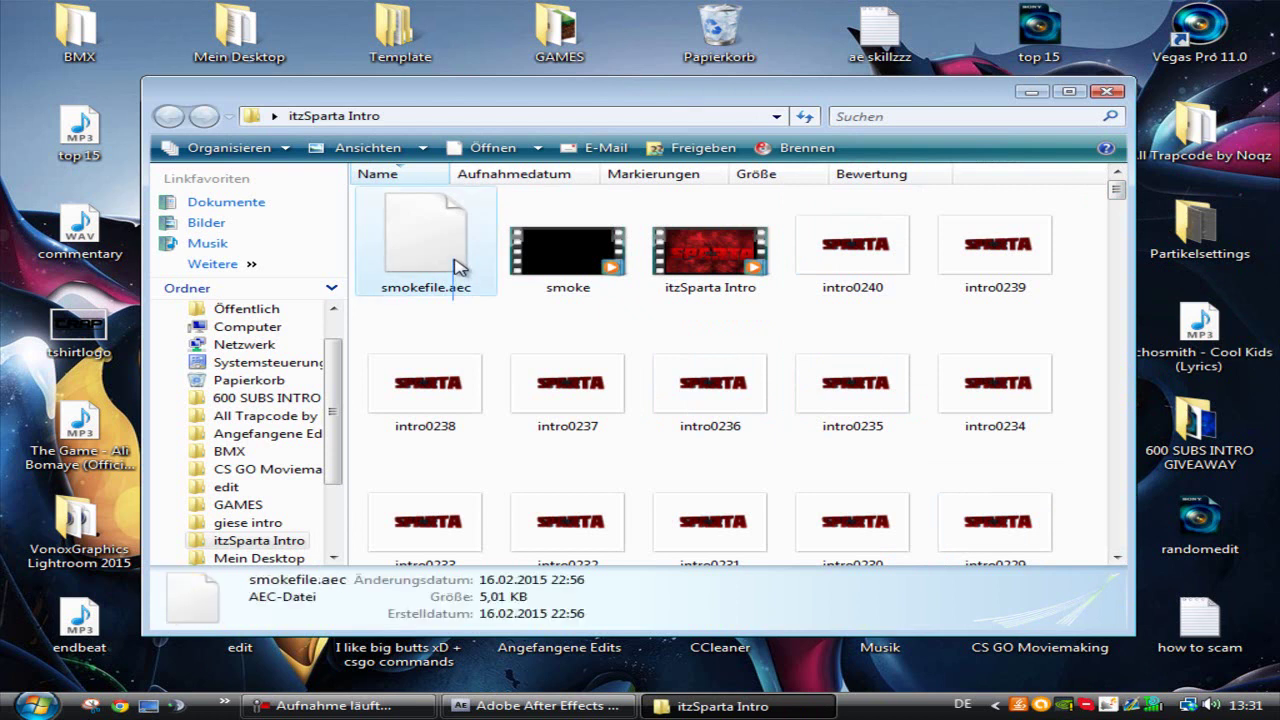
{"action": "left_click", "coordinate": [434, 321]}
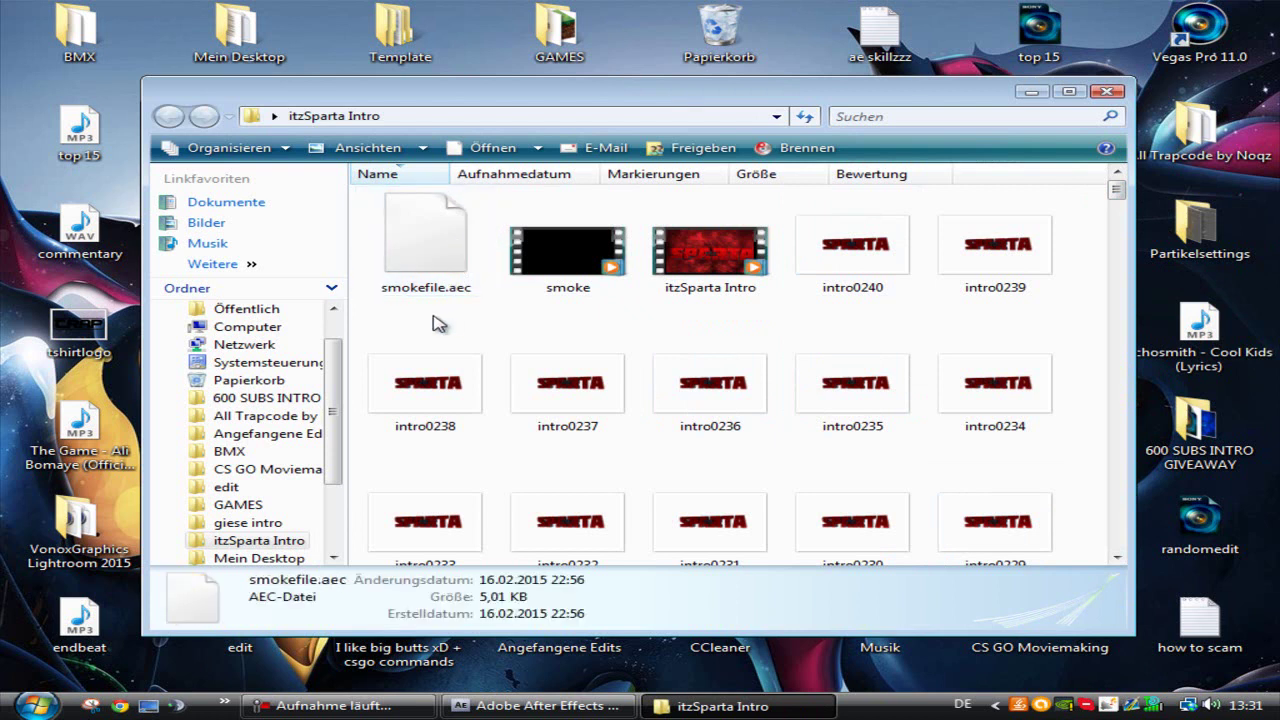
{"action": "left_click", "coordinate": [456, 257]}
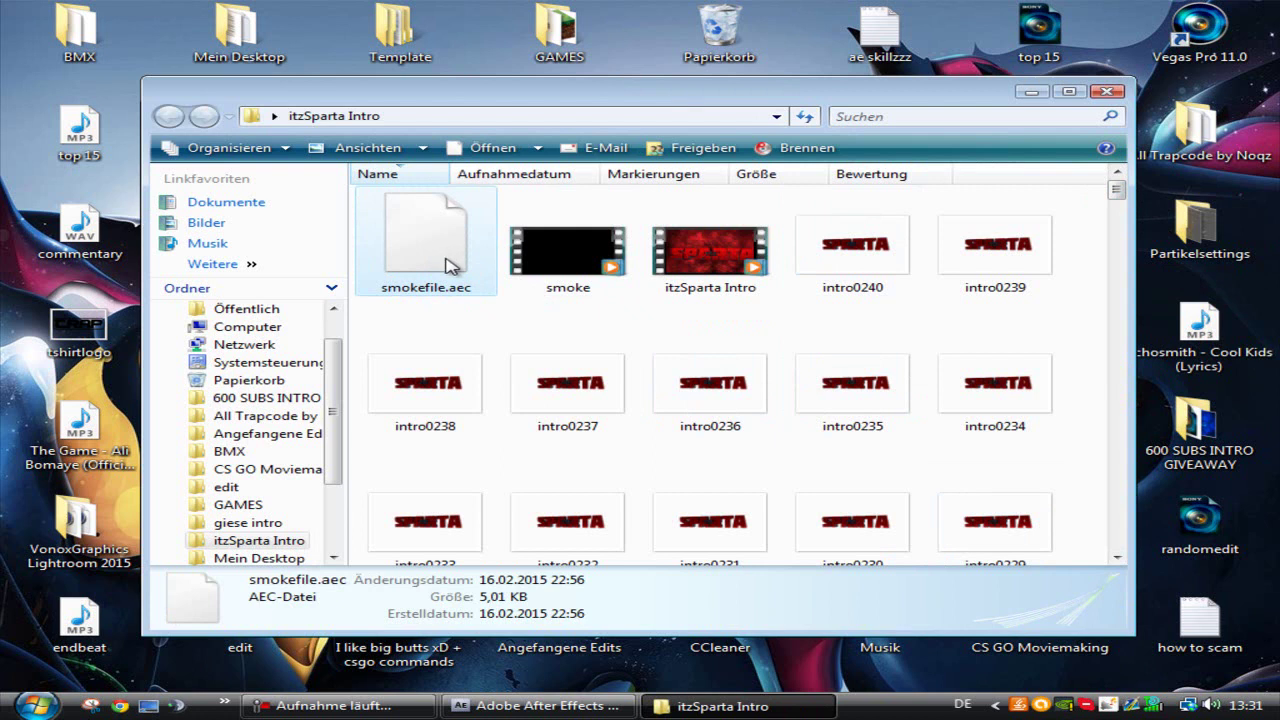
{"action": "left_click", "coordinate": [535, 705]}
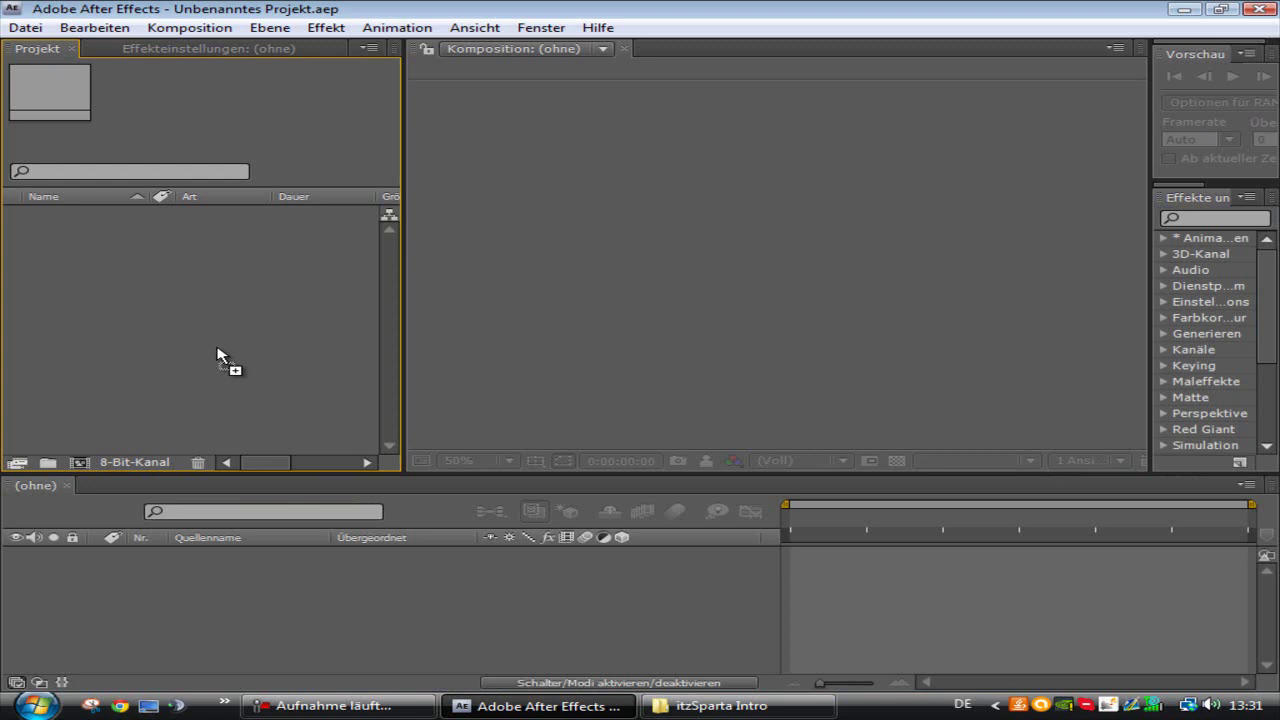
Step: Import intro.aec from Desktop > itzSparta Intro via Datei > Importieren > Datei
{"action": "left_click", "coordinate": [26, 27]}
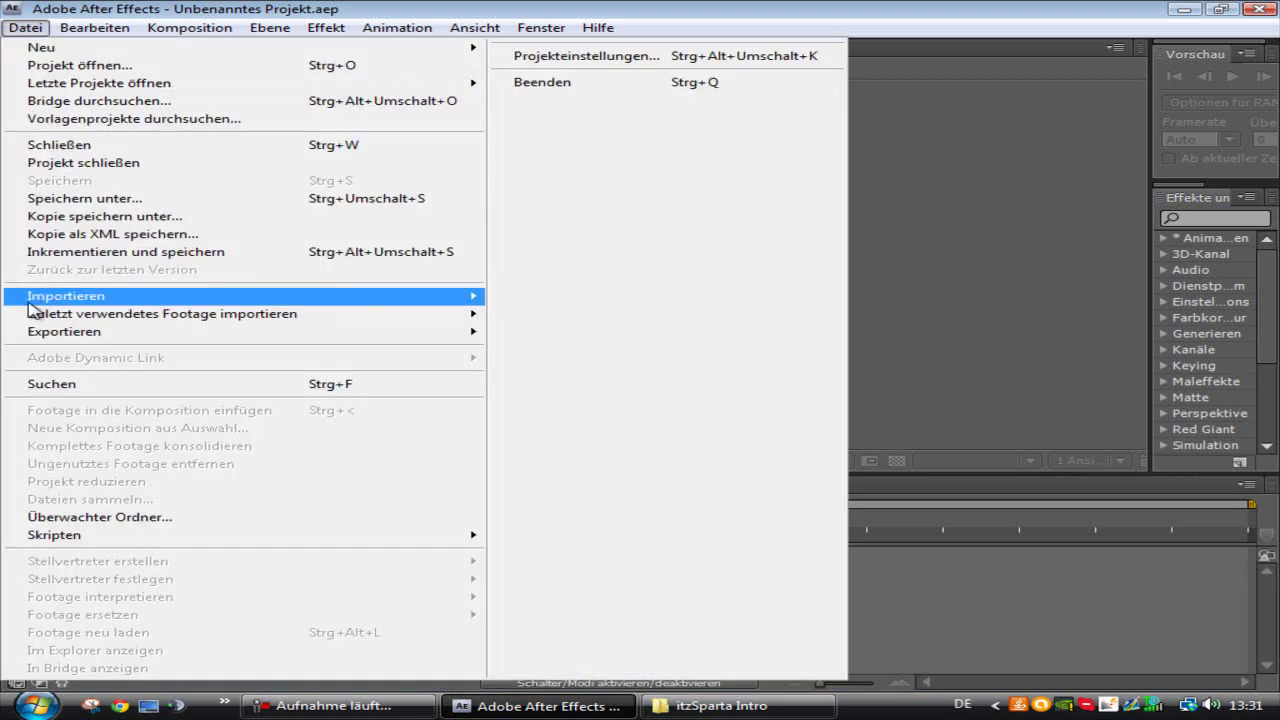
{"action": "mouse_move", "coordinate": [66, 296]}
{"action": "left_click", "coordinate": [540, 298]}
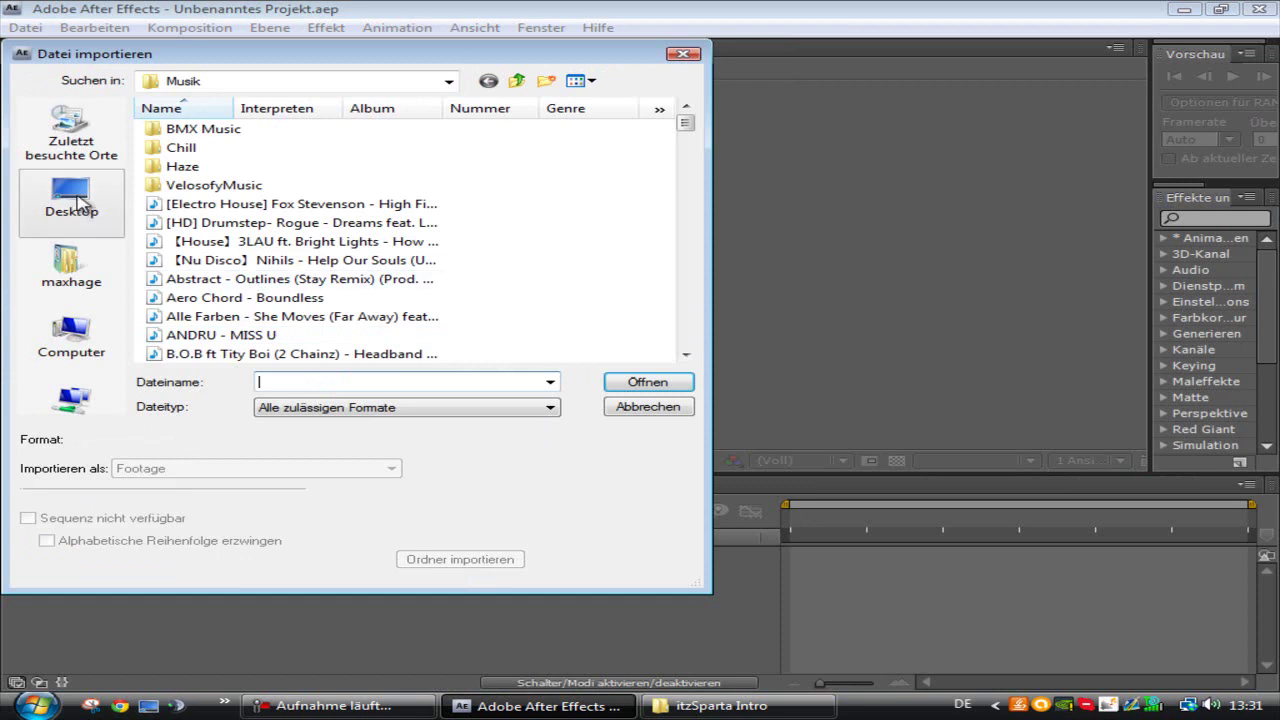
{"action": "left_click", "coordinate": [70, 196]}
{"action": "scroll", "coordinate": [357, 277], "scroll_direction": "down", "scroll_amount": 2}
{"action": "scroll", "coordinate": [357, 271], "scroll_direction": "down", "scroll_amount": 1}
{"action": "scroll", "coordinate": [330, 265], "scroll_direction": "up", "scroll_amount": 3}
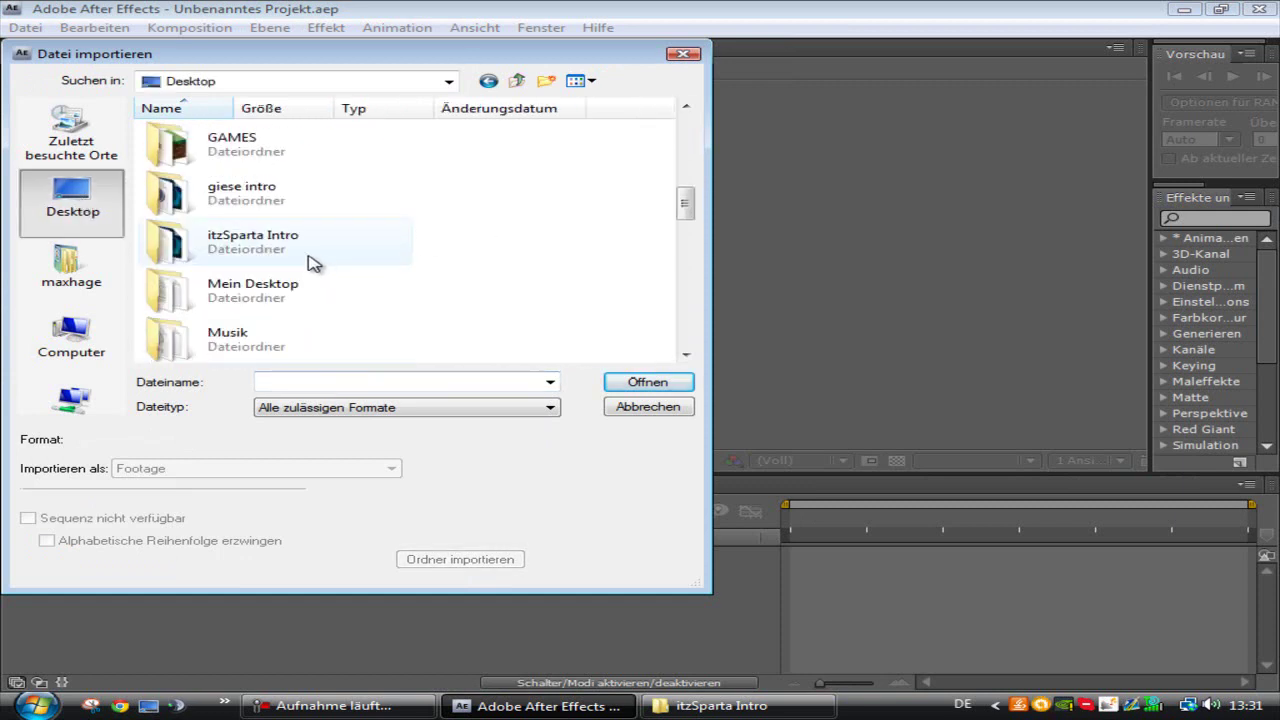
{"action": "double_click", "coordinate": [300, 255]}
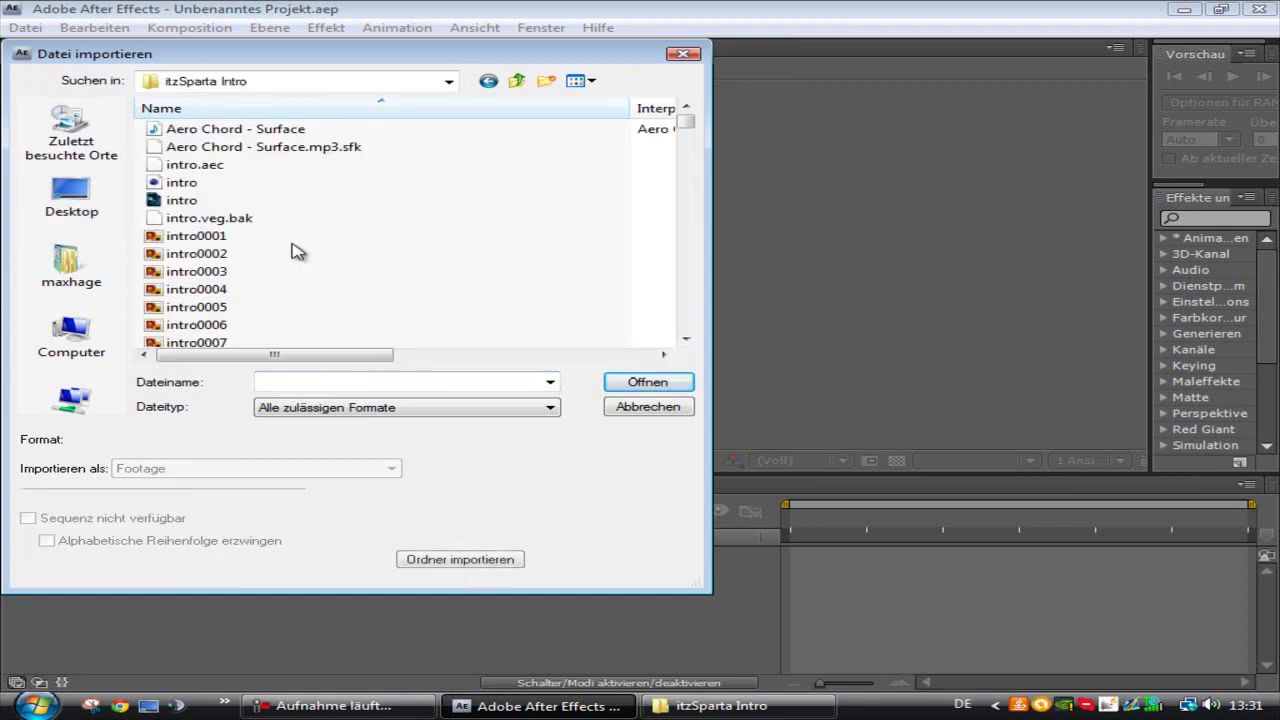
{"action": "double_click", "coordinate": [198, 166]}
Step: Dismiss the unsupported-format error, cancel the import, and close the itzSparta Intro window
{"action": "left_click_drag", "start_coordinate": [478, 292], "coordinate": [510, 281]}
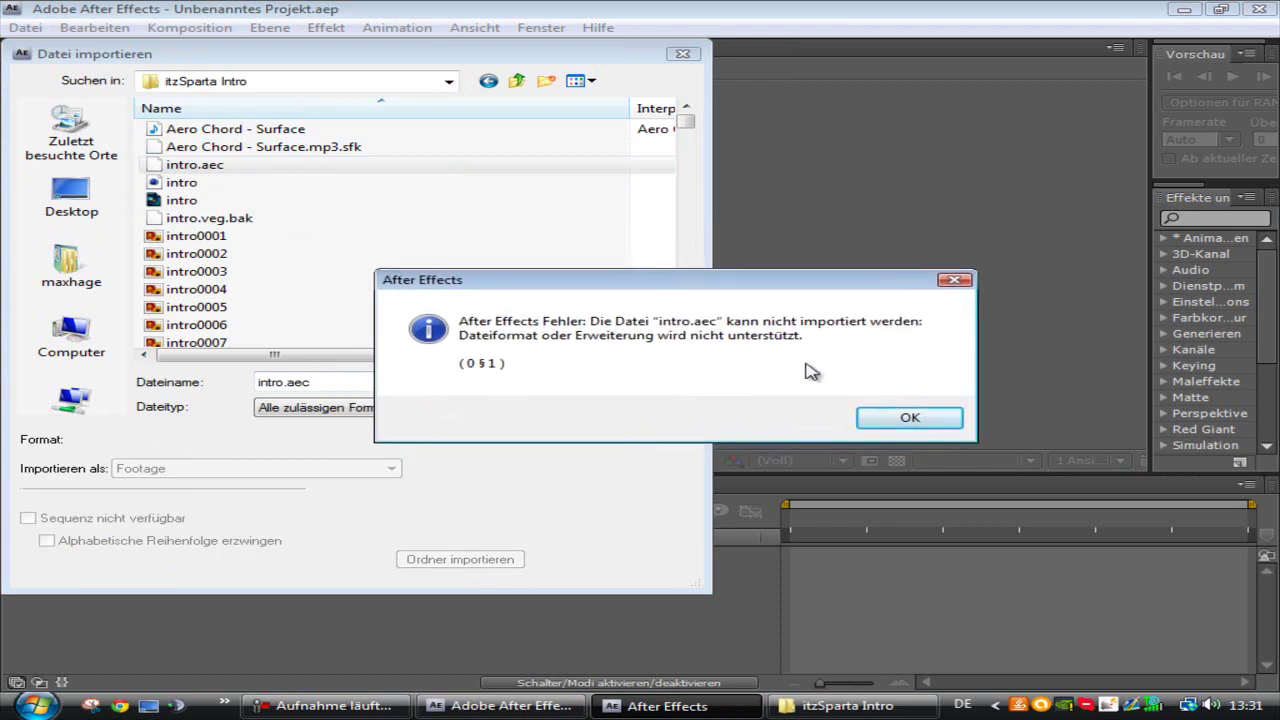
{"action": "left_click", "coordinate": [873, 418]}
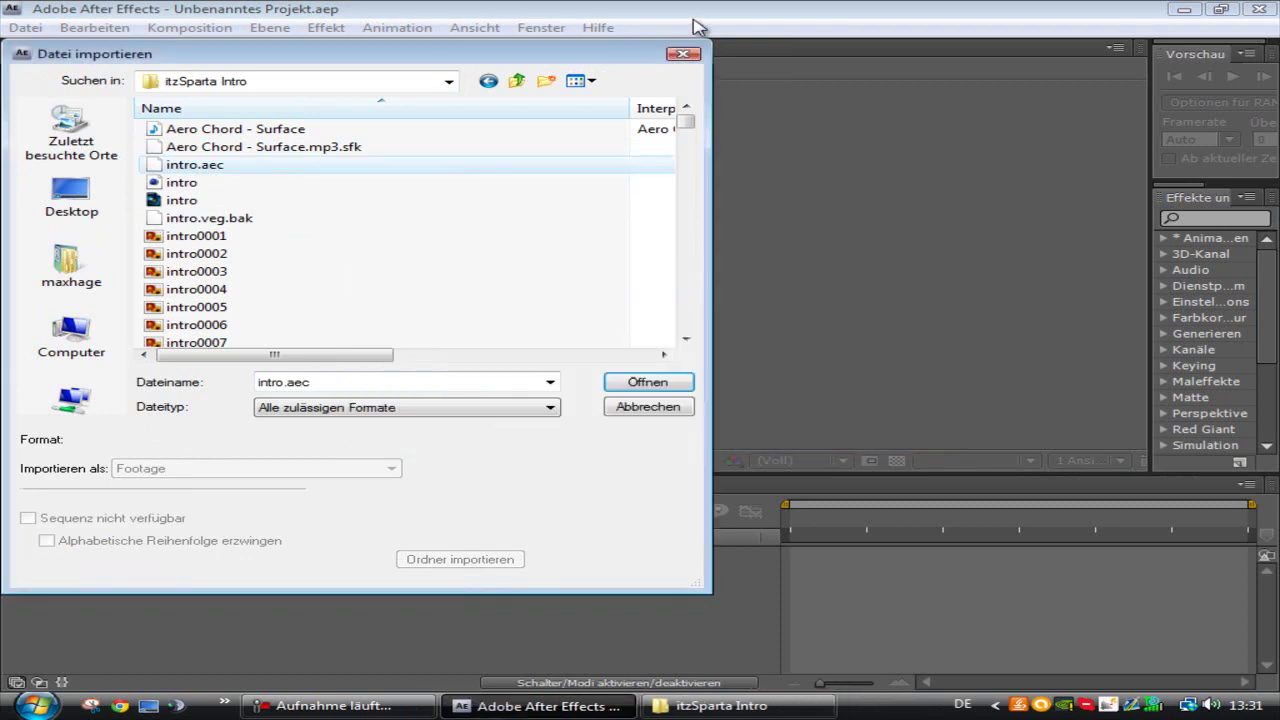
{"action": "left_click", "coordinate": [683, 53]}
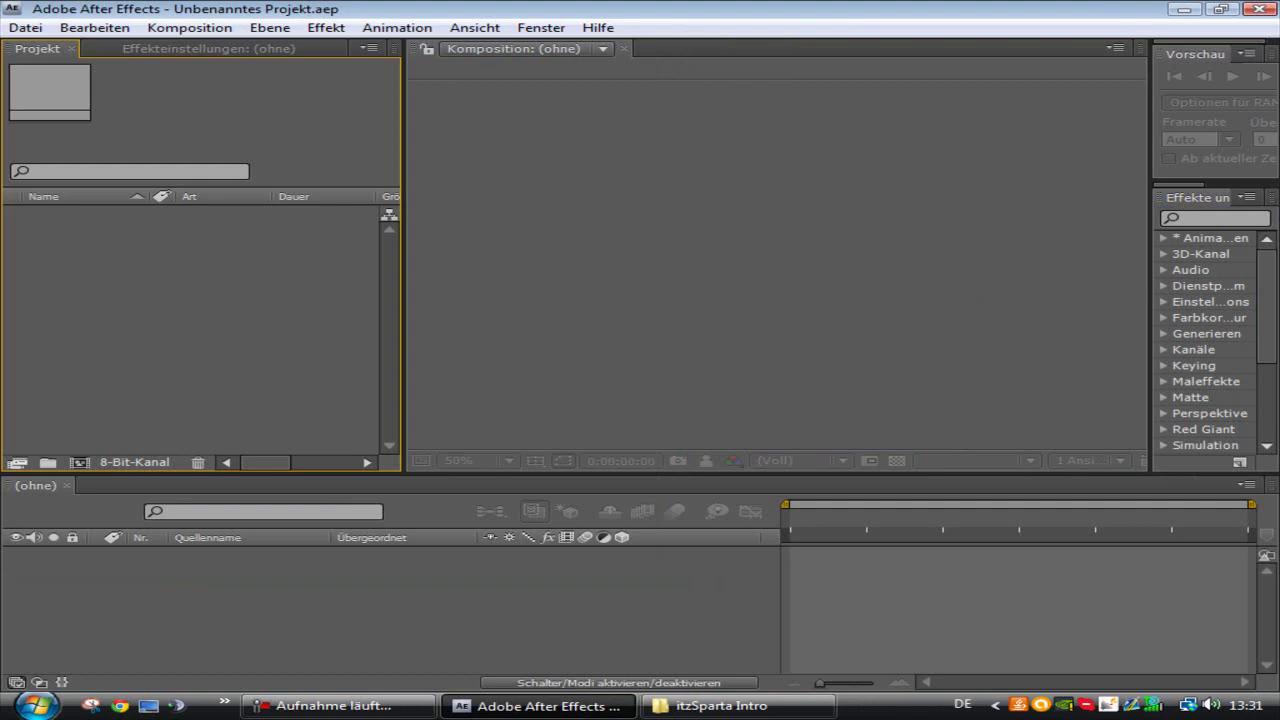
{"action": "left_click", "coordinate": [1266, 290]}
{"action": "scroll", "coordinate": [1266, 290], "scroll_direction": "down", "scroll_amount": 3}
{"action": "scroll", "coordinate": [1192, 294], "scroll_direction": "up", "scroll_amount": 3}
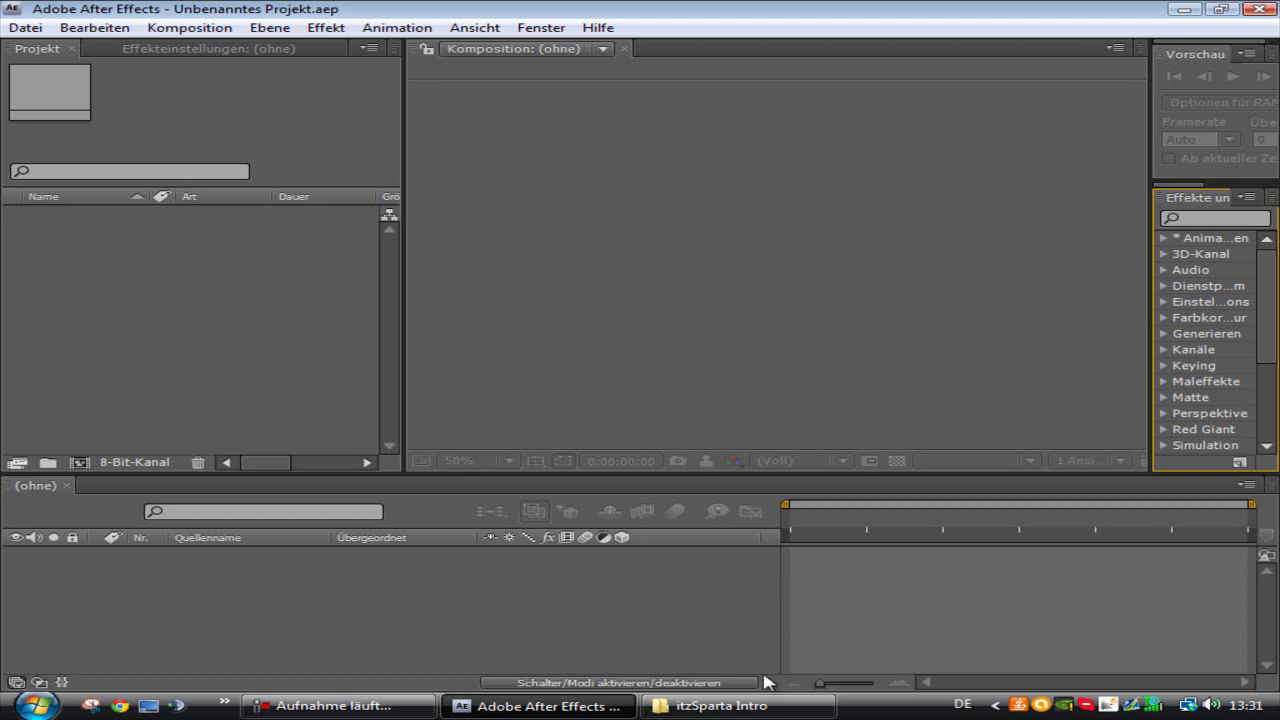
{"action": "right_click", "coordinate": [760, 705]}
{"action": "left_click", "coordinate": [829, 697]}
Step: Close After Effects and browse to C:\Programme\Cinema 4D R12 in Explorer
{"action": "left_click", "coordinate": [1254, 10]}
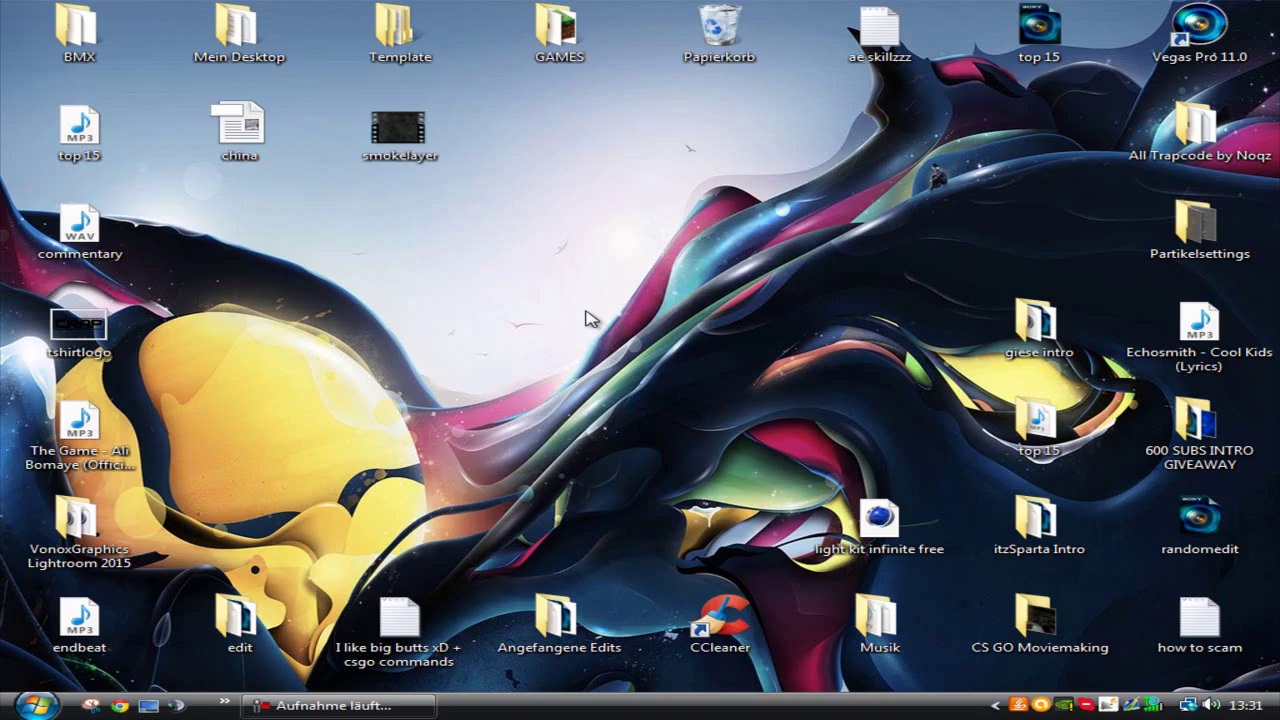
{"action": "key", "text": "super"}
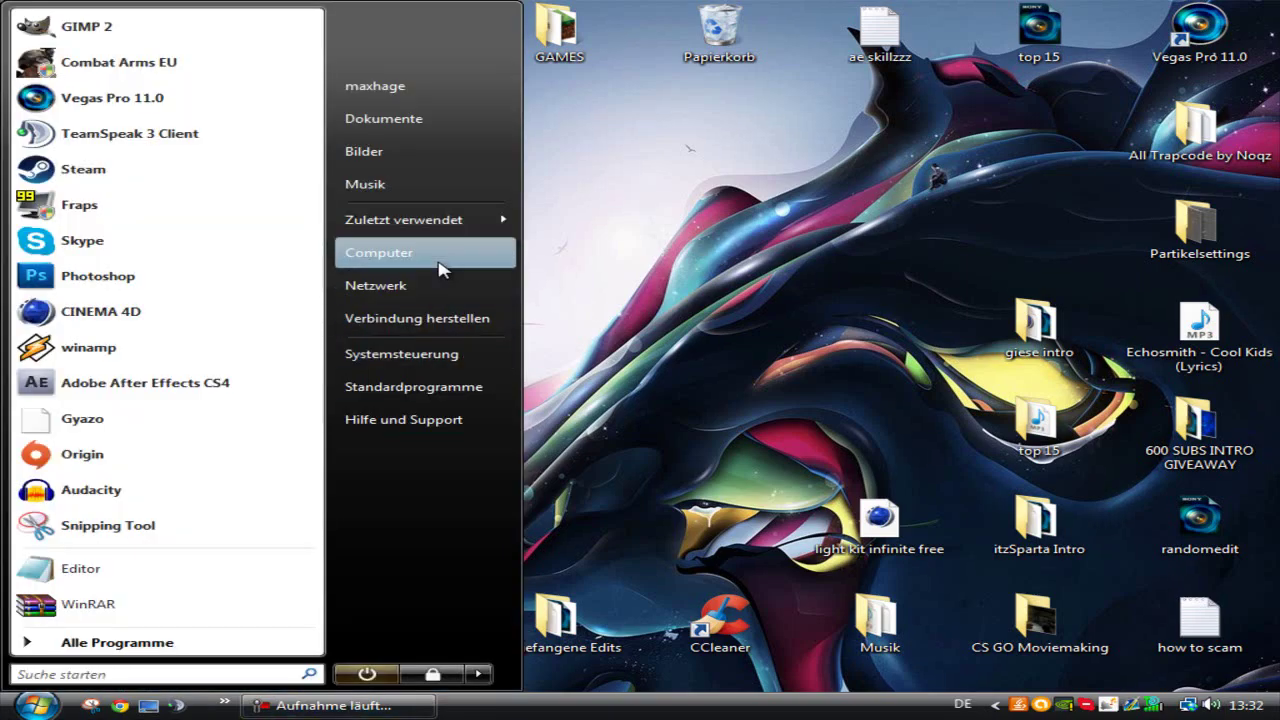
{"action": "left_click", "coordinate": [445, 252]}
{"action": "double_click", "coordinate": [572, 262]}
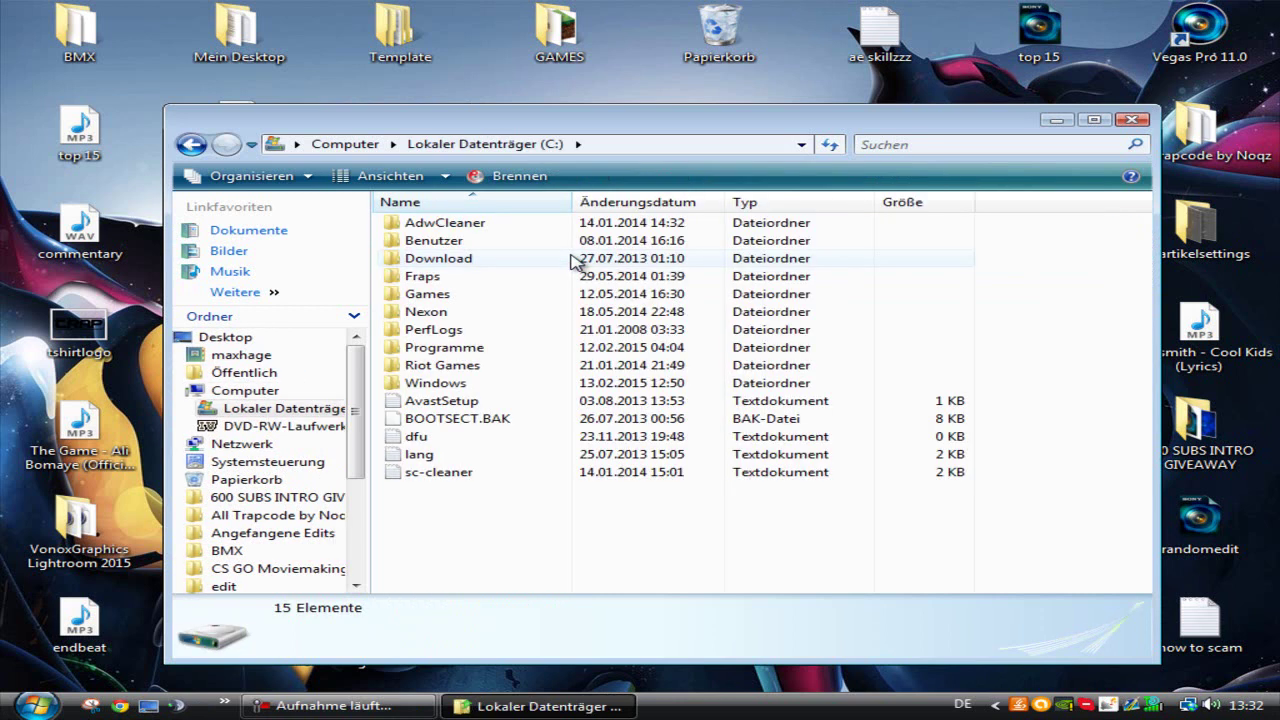
{"action": "double_click", "coordinate": [512, 355]}
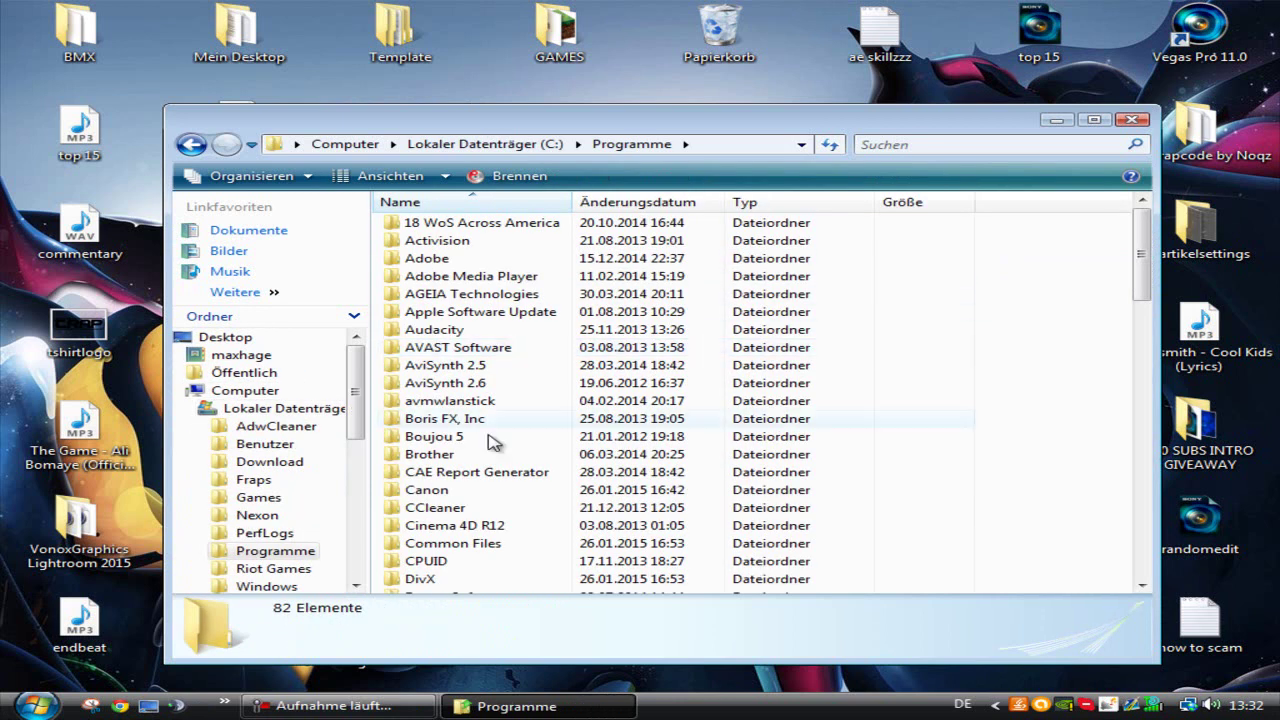
{"action": "scroll", "coordinate": [470, 380], "scroll_direction": "down", "scroll_amount": 3}
{"action": "double_click", "coordinate": [462, 367]}
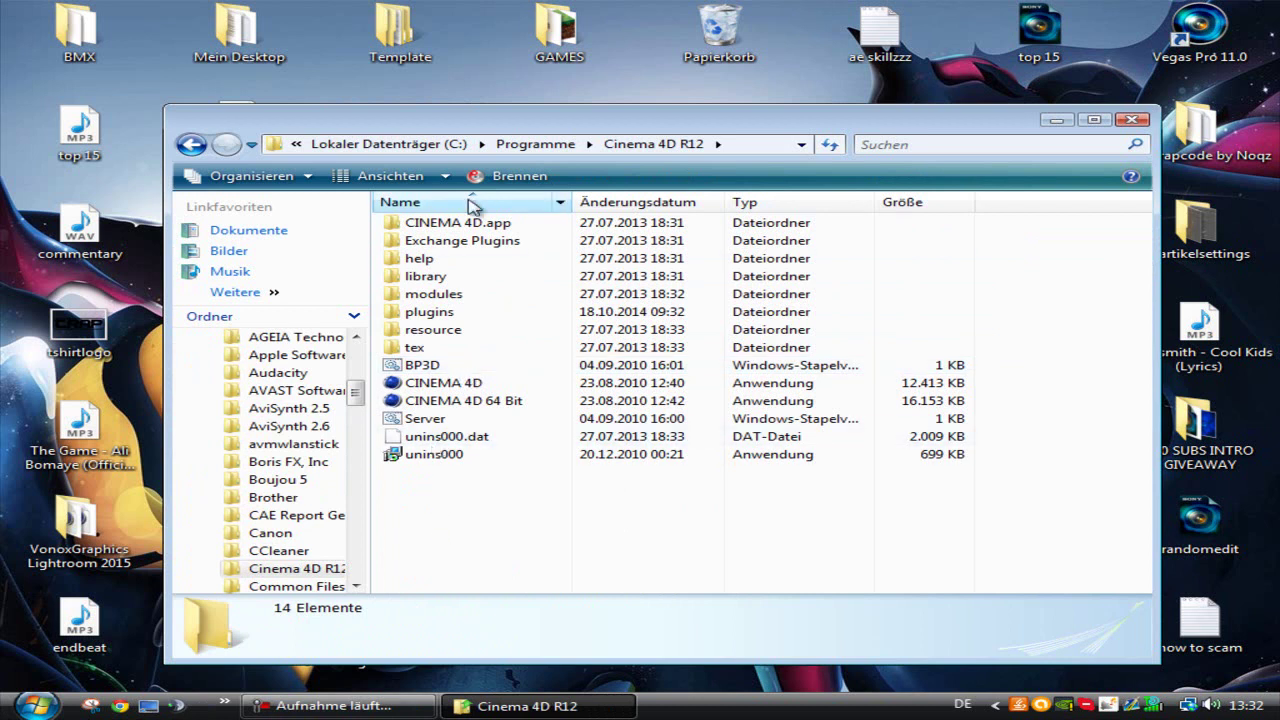
{"action": "left_click_drag", "start_coordinate": [443, 515], "coordinate": [438, 540]}
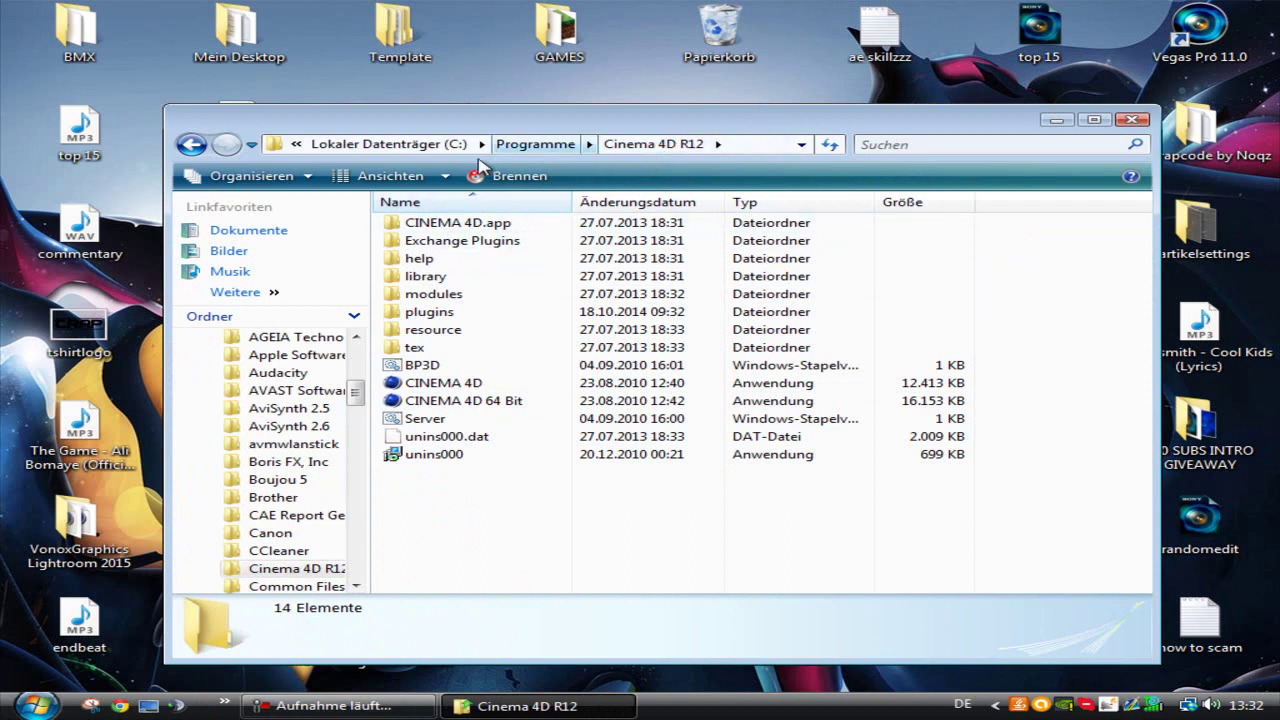
Step: Navigate Exchange Plugins > aftereffects > Win > CS3-CS4
{"action": "double_click", "coordinate": [450, 241]}
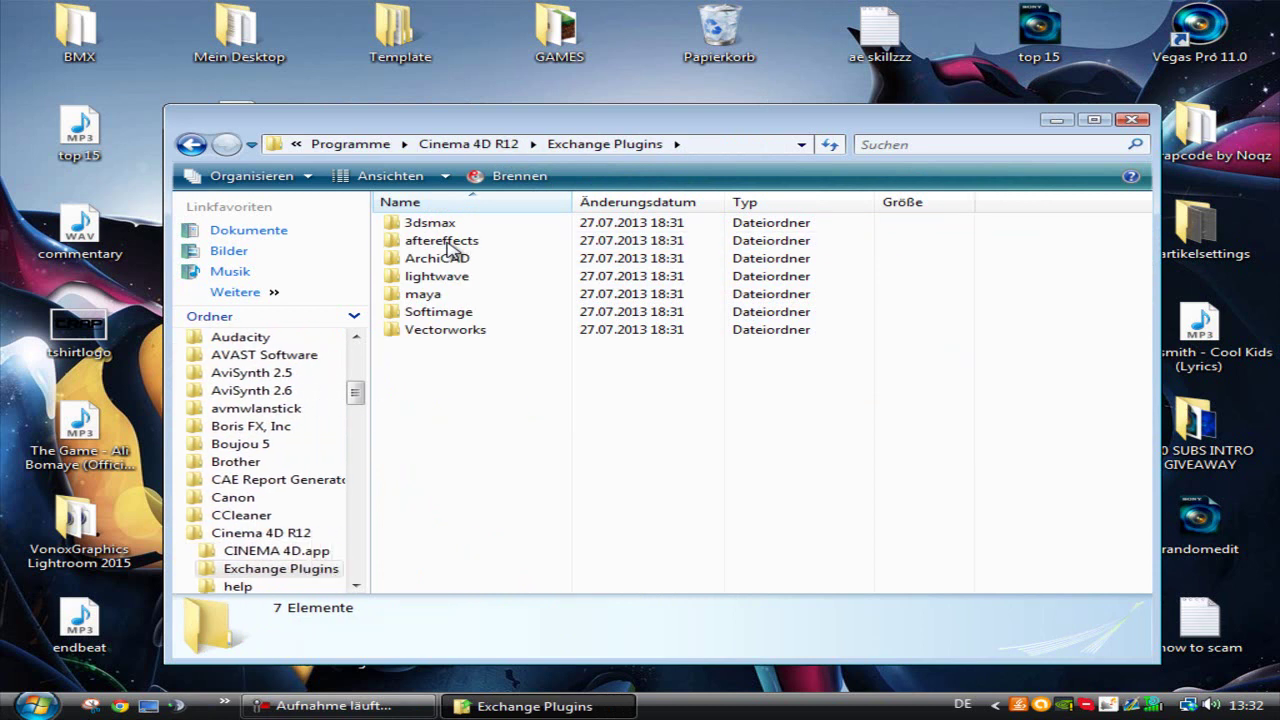
{"action": "double_click", "coordinate": [452, 242]}
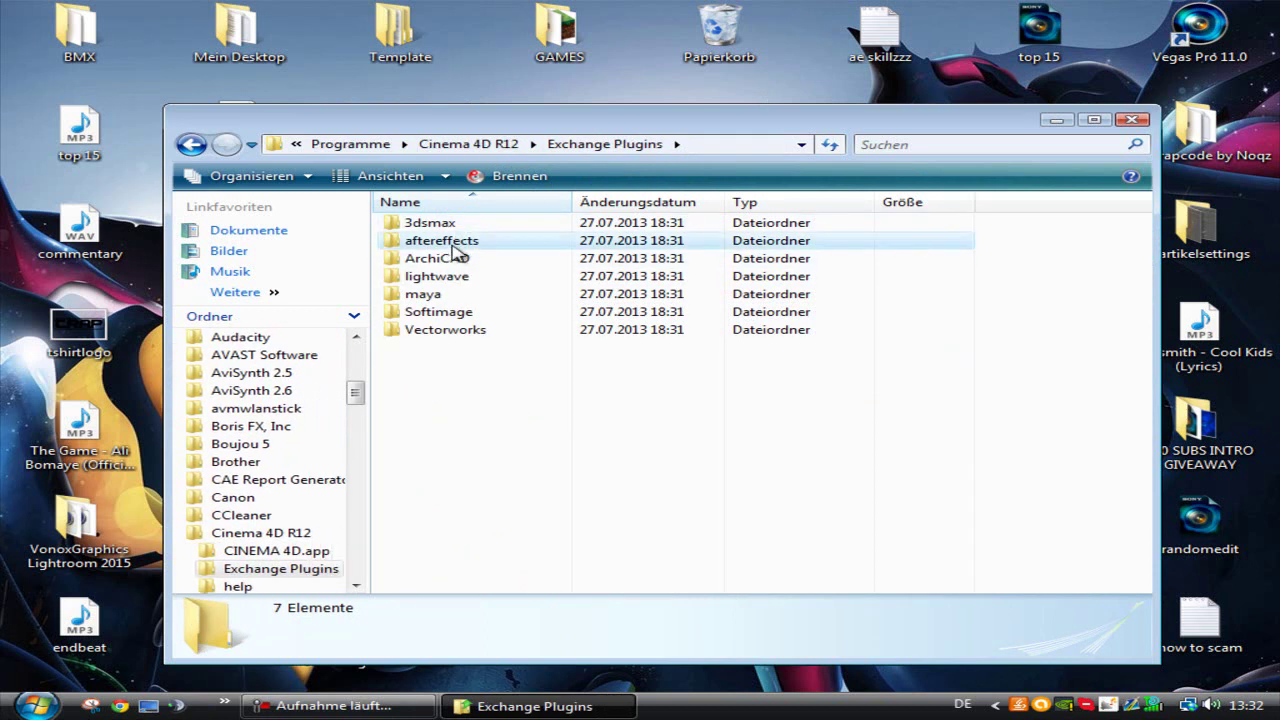
{"action": "mouse_move", "coordinate": [460, 318]}
{"action": "left_mouse_down"}
{"action": "mouse_move", "coordinate": [466, 200]}
{"action": "mouse_move", "coordinate": [466, 306]}
{"action": "mouse_move", "coordinate": [463, 270]}
{"action": "left_mouse_up"}
{"action": "left_click", "coordinate": [452, 242]}
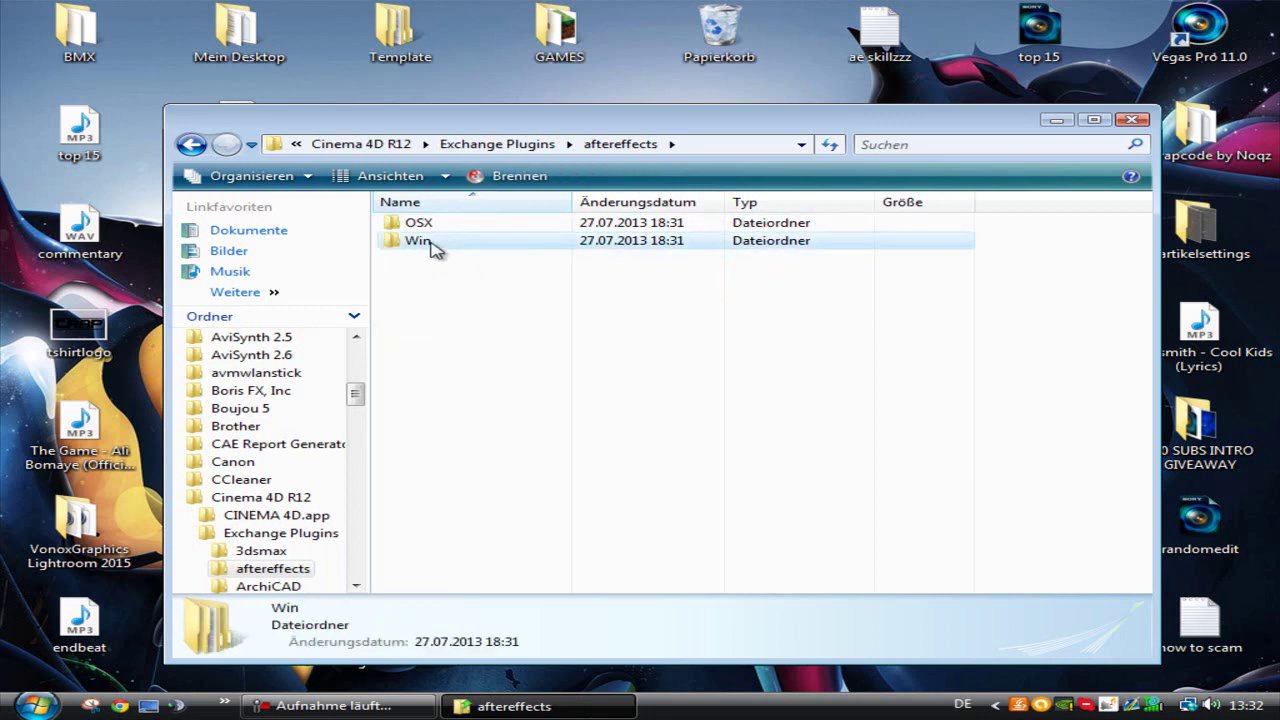
{"action": "left_click", "coordinate": [443, 268]}
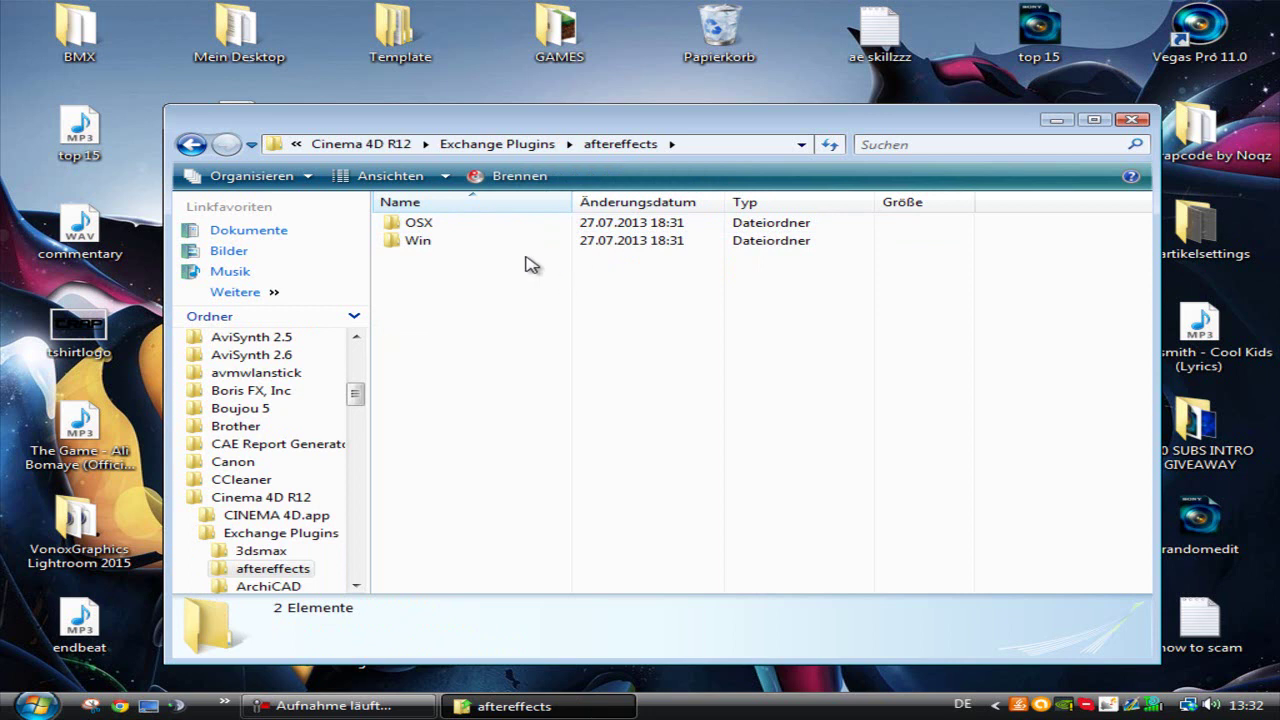
{"action": "double_click", "coordinate": [474, 244]}
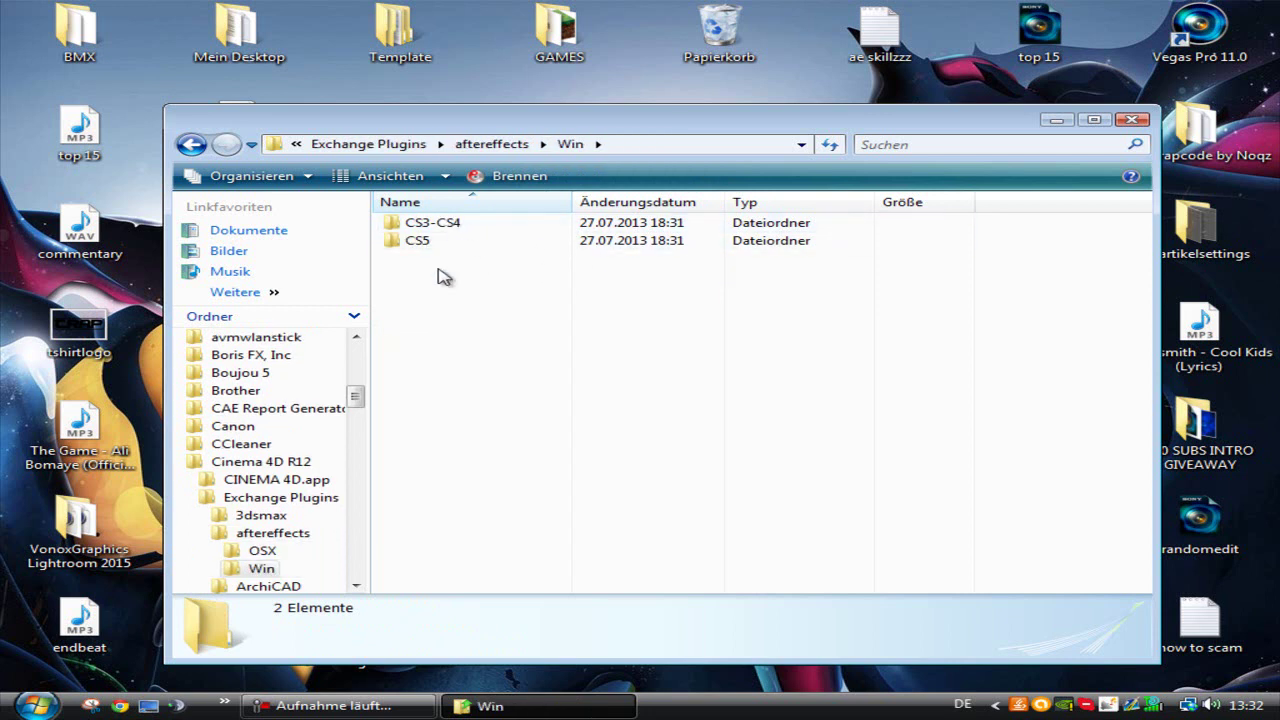
{"action": "mouse_move", "coordinate": [441, 272]}
{"action": "left_mouse_down"}
{"action": "mouse_move", "coordinate": [443, 284]}
{"action": "mouse_move", "coordinate": [433, 220]}
{"action": "mouse_move", "coordinate": [420, 271]}
{"action": "mouse_move", "coordinate": [435, 270]}
{"action": "left_mouse_up"}
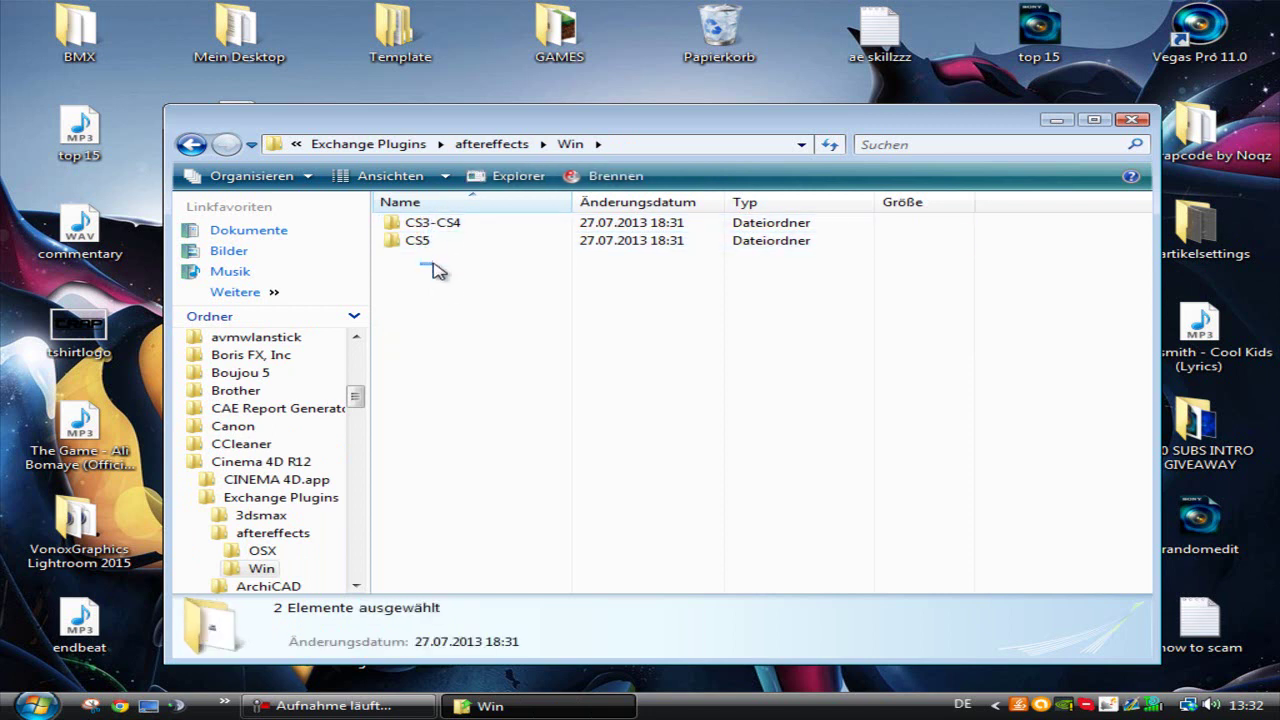
{"action": "double_click", "coordinate": [434, 224]}
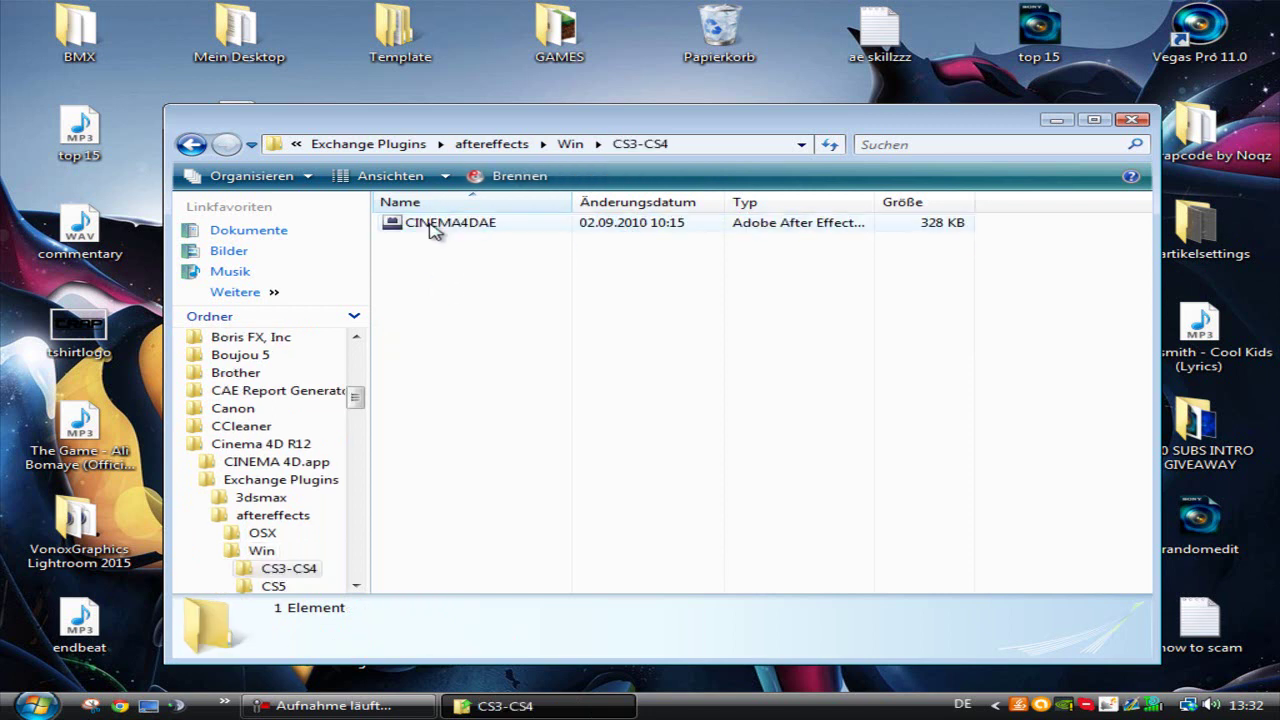
Step: Copy the CINEMA4DAE plugin file and close the Explorer window
{"action": "left_click", "coordinate": [516, 226]}
{"action": "mouse_move", "coordinate": [550, 262]}
{"action": "left_mouse_down"}
{"action": "mouse_move", "coordinate": [423, 194]}
{"action": "mouse_move", "coordinate": [505, 148]}
{"action": "mouse_move", "coordinate": [530, 300]}
{"action": "left_mouse_up"}
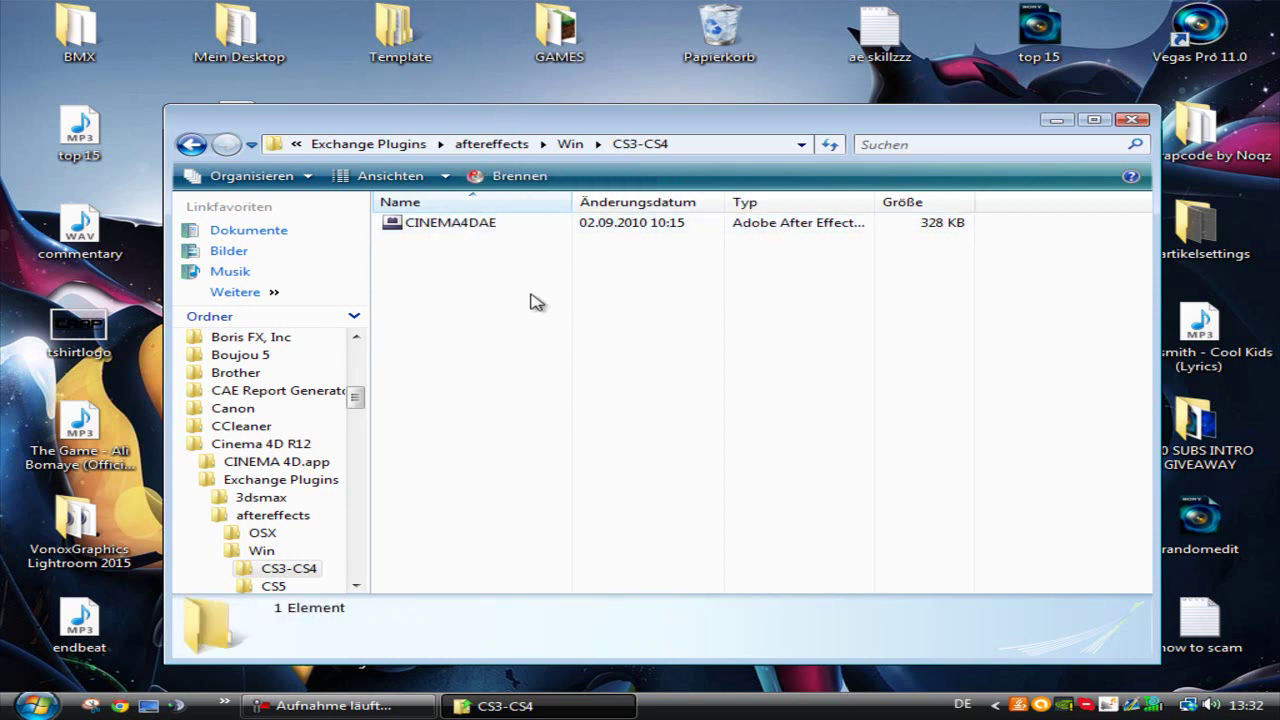
{"action": "left_click", "coordinate": [511, 229]}
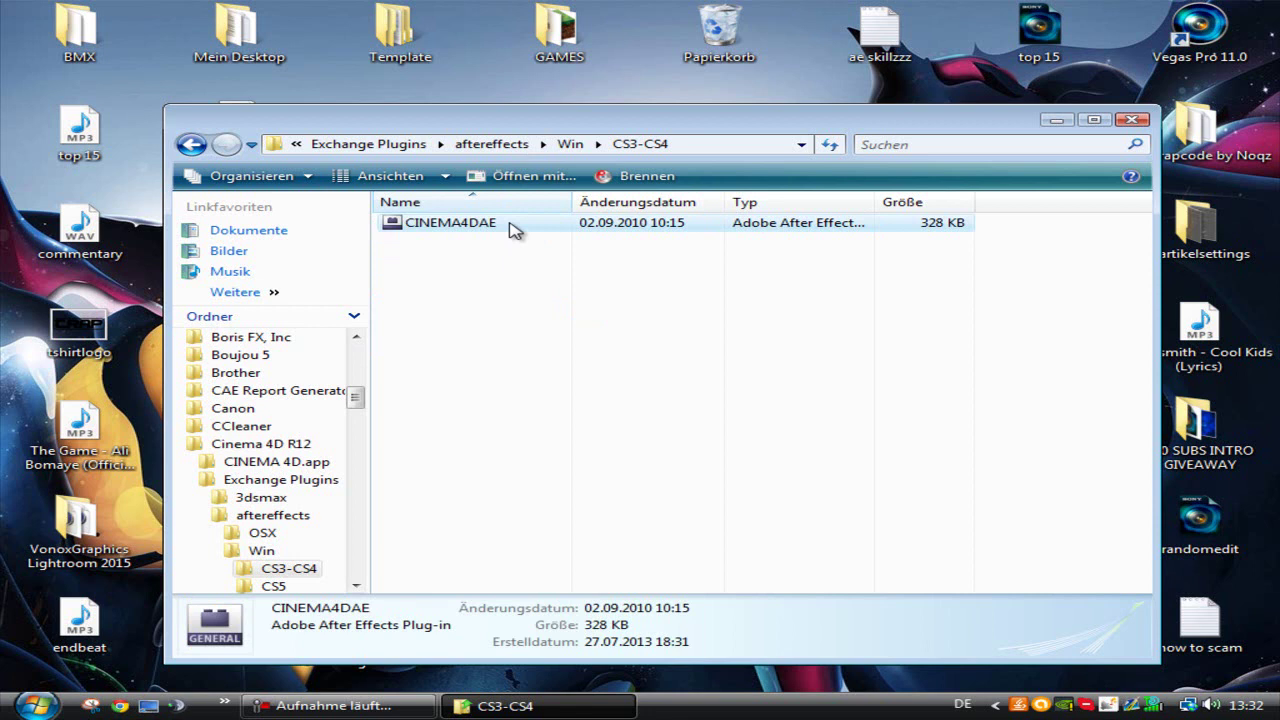
{"action": "right_click", "coordinate": [511, 229]}
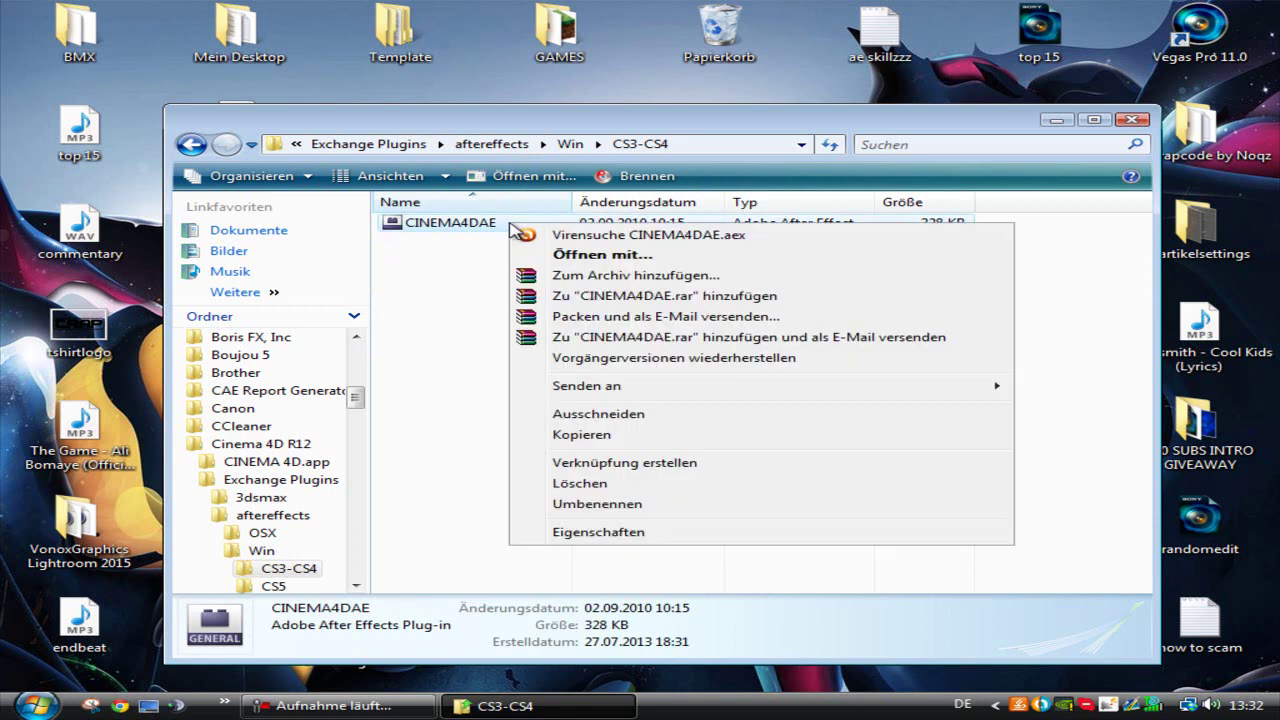
{"action": "left_click", "coordinate": [620, 427]}
{"action": "left_click", "coordinate": [1131, 120]}
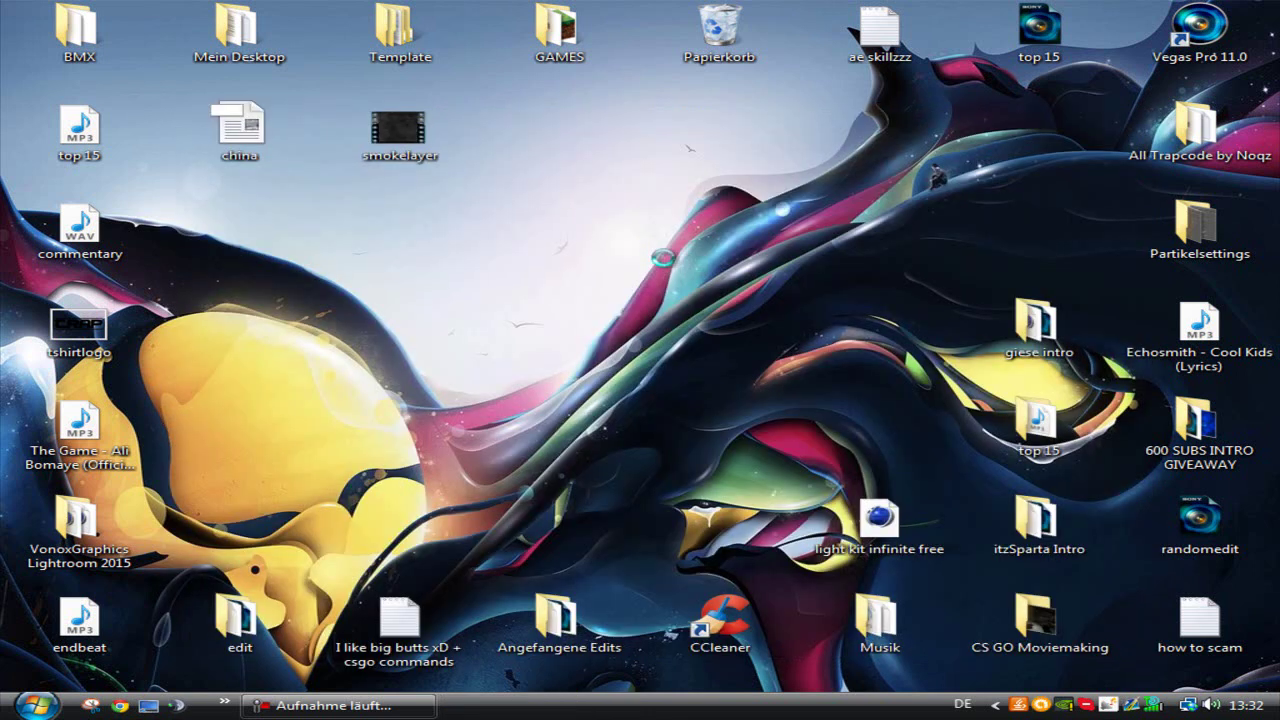
Step: Paste CINEMA4DAE onto the desktop, then browse to C:\Programme\Adobe\Adobe After Effects CS4
{"action": "right_click", "coordinate": [664, 255]}
{"action": "left_click", "coordinate": [752, 338]}
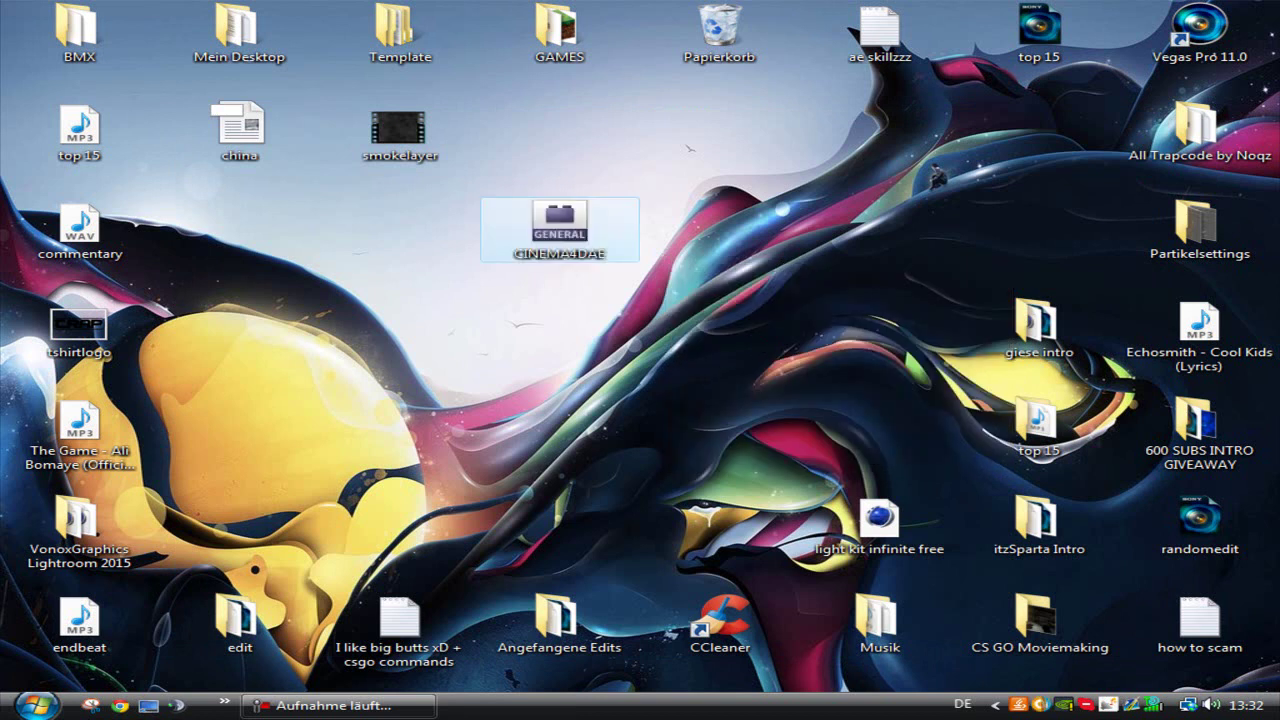
{"action": "key", "text": "super"}
{"action": "left_click", "coordinate": [420, 251]}
{"action": "double_click", "coordinate": [595, 272]}
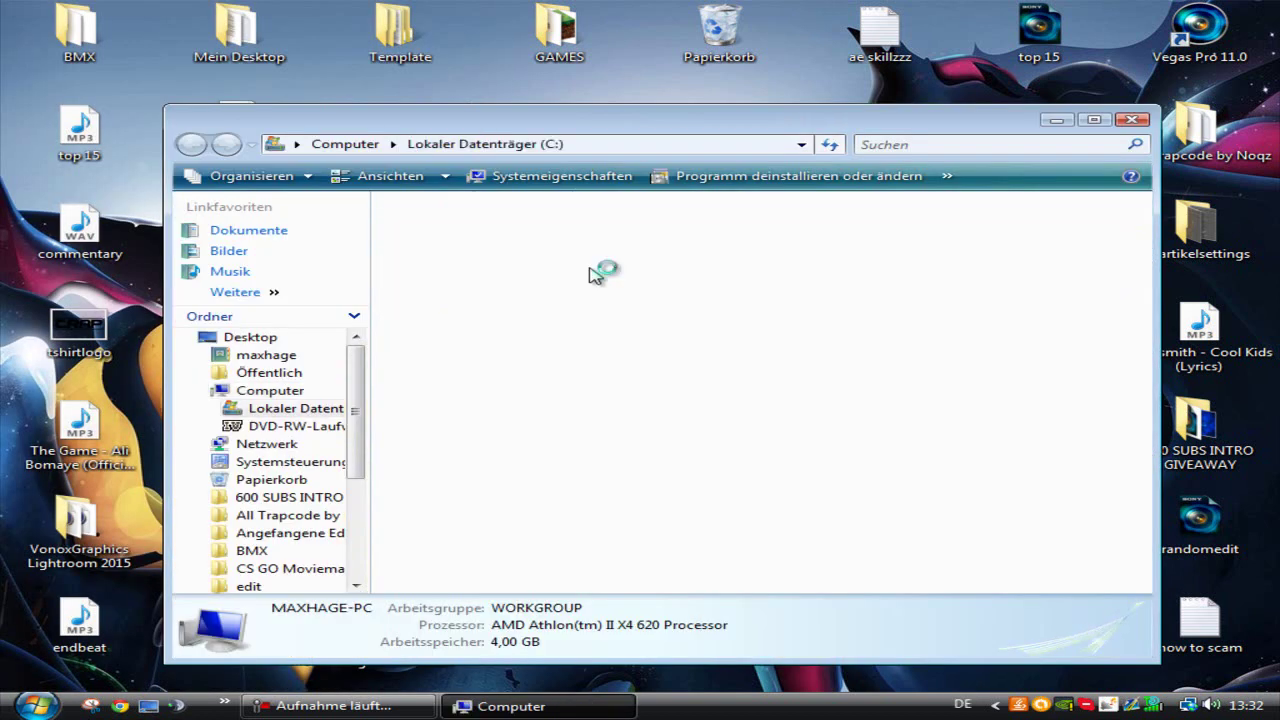
{"action": "double_click", "coordinate": [488, 347]}
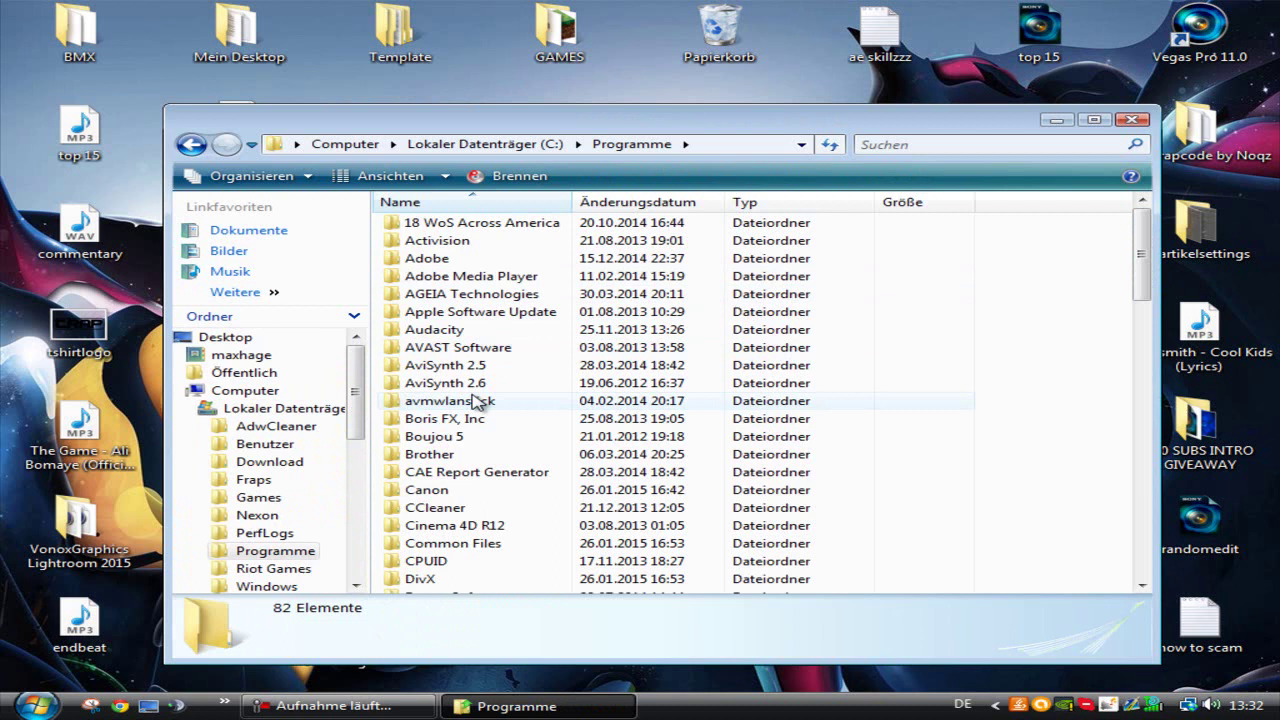
{"action": "double_click", "coordinate": [480, 258]}
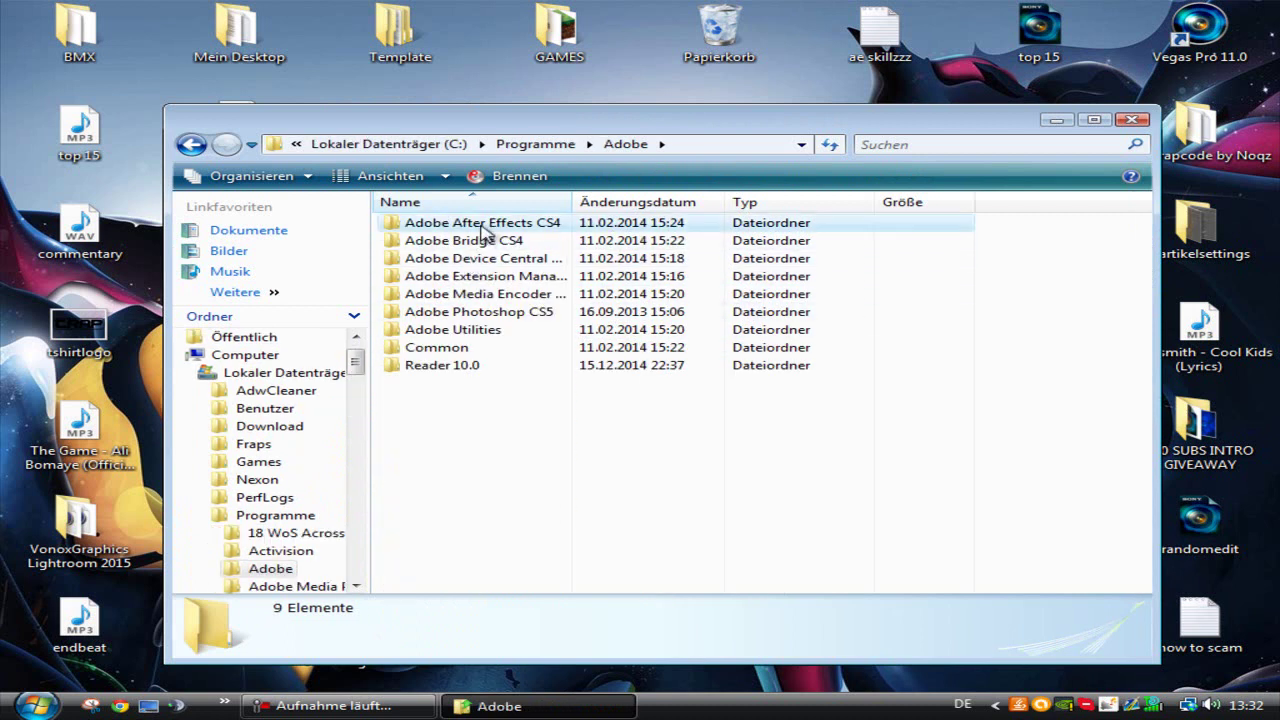
{"action": "double_click", "coordinate": [484, 225]}
Step: Reposition the Explorer window and open Support Files > Plug-ins
{"action": "left_click_drag", "start_coordinate": [471, 377], "coordinate": [525, 210]}
{"action": "left_click", "coordinate": [484, 400]}
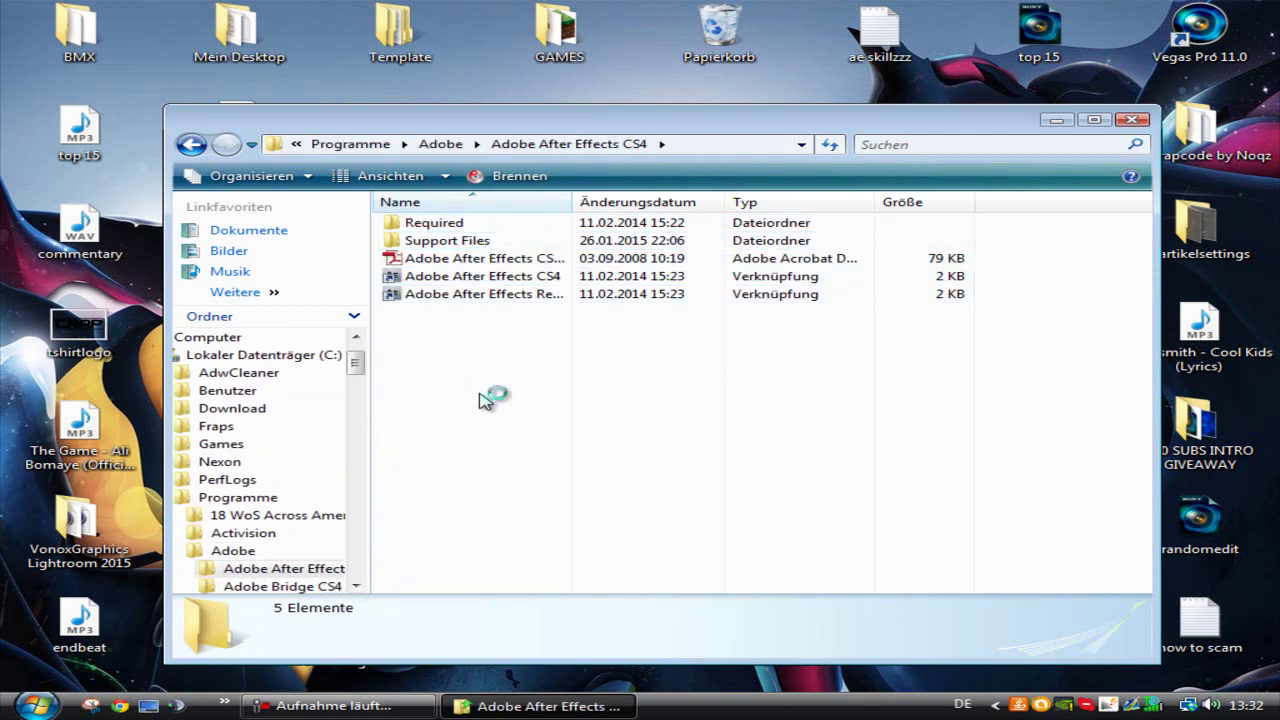
{"action": "left_click_drag", "start_coordinate": [758, 124], "coordinate": [748, 108]}
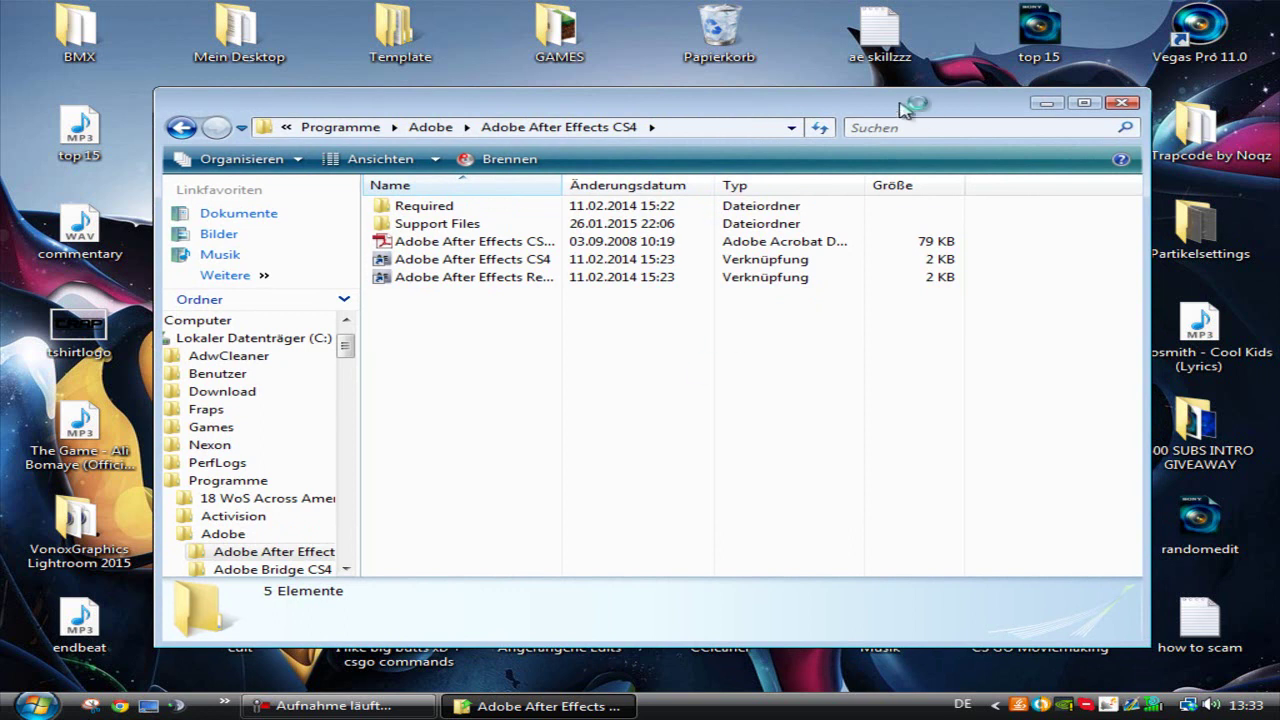
{"action": "left_click_drag", "start_coordinate": [918, 106], "coordinate": [906, 96]}
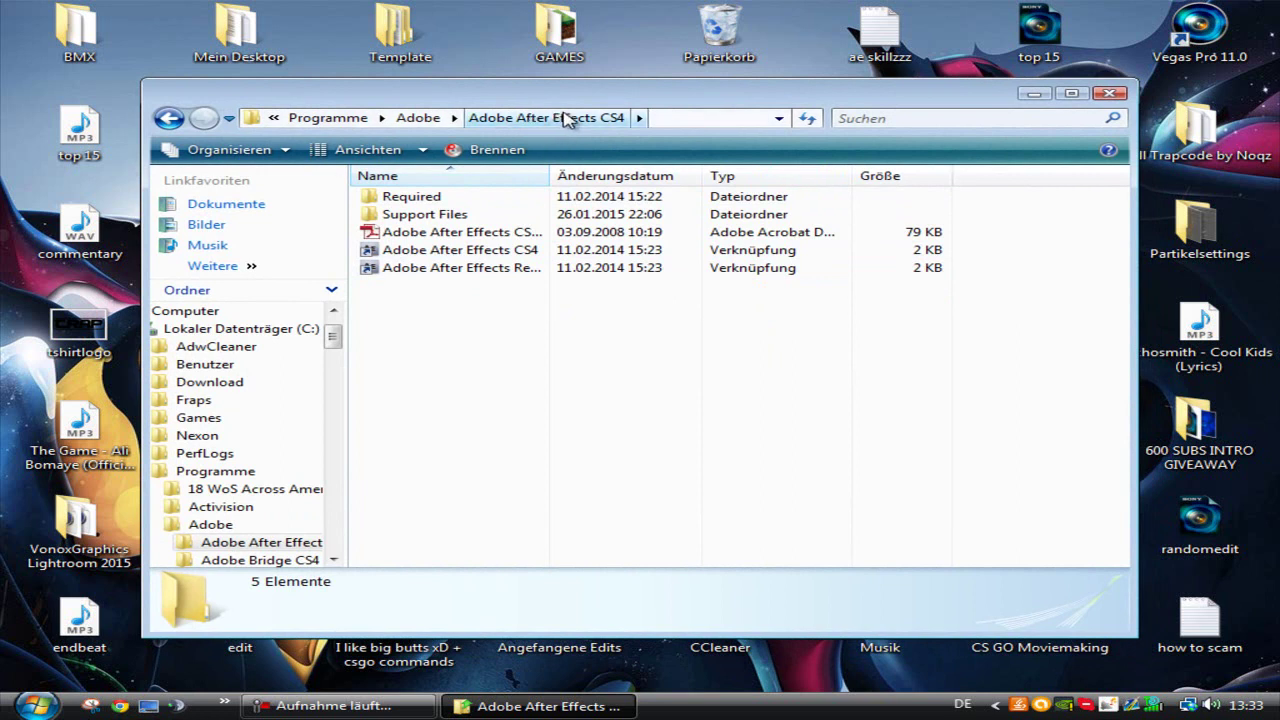
{"action": "double_click", "coordinate": [478, 219]}
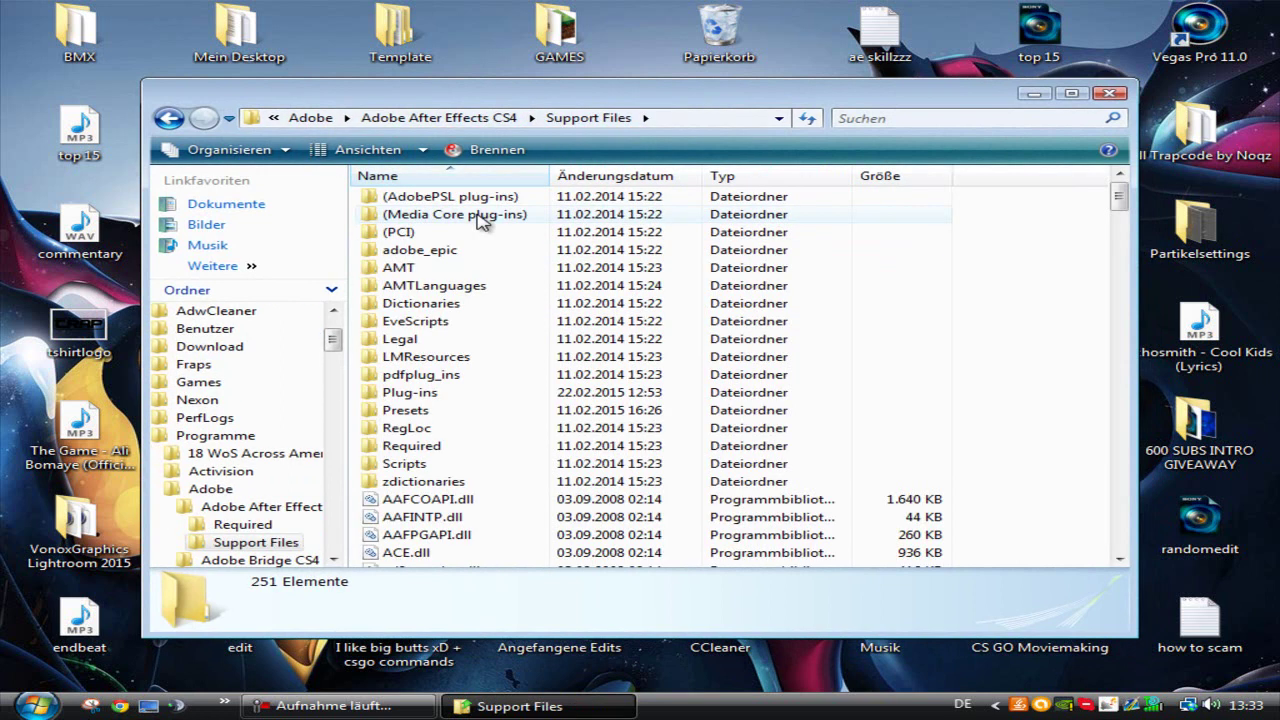
{"action": "double_click", "coordinate": [433, 390]}
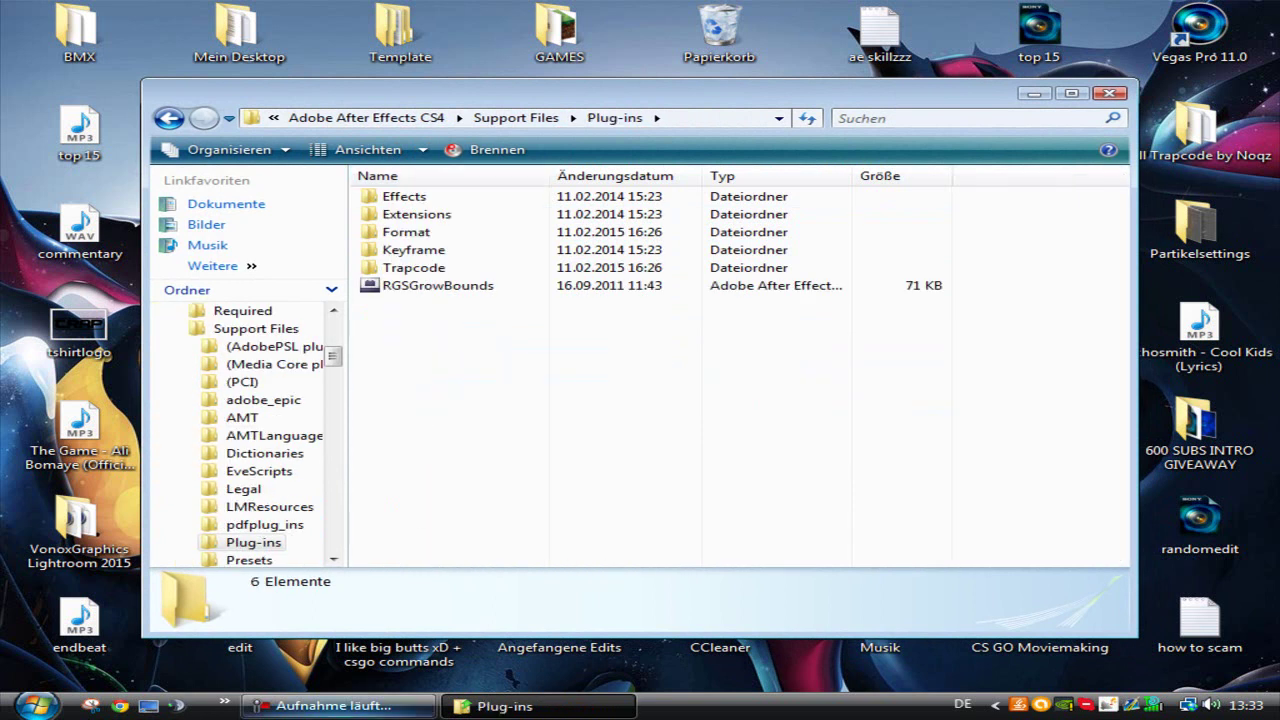
Step: Move the CINEMA4DAE file from the desktop into the Plug-ins folder and close that window
{"action": "key", "text": "super+d"}
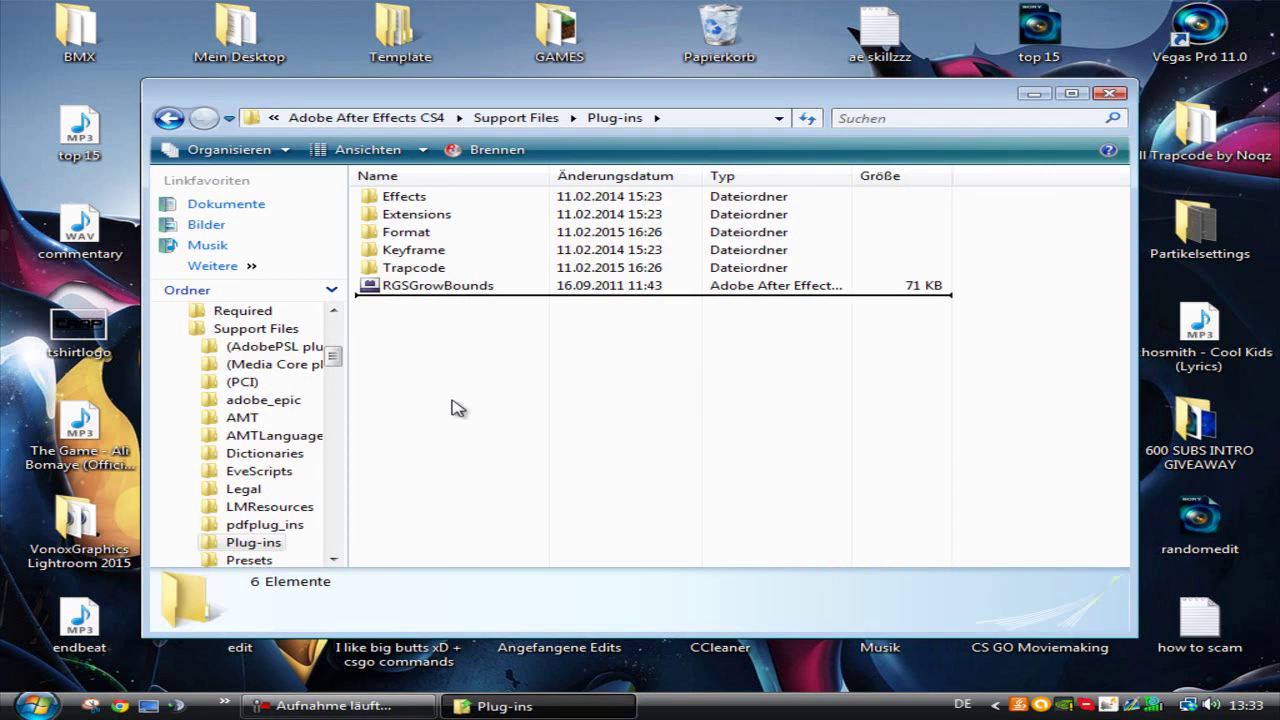
{"action": "left_click_drag", "start_coordinate": [537, 706], "coordinate": [455, 410]}
{"action": "left_click", "coordinate": [600, 514]}
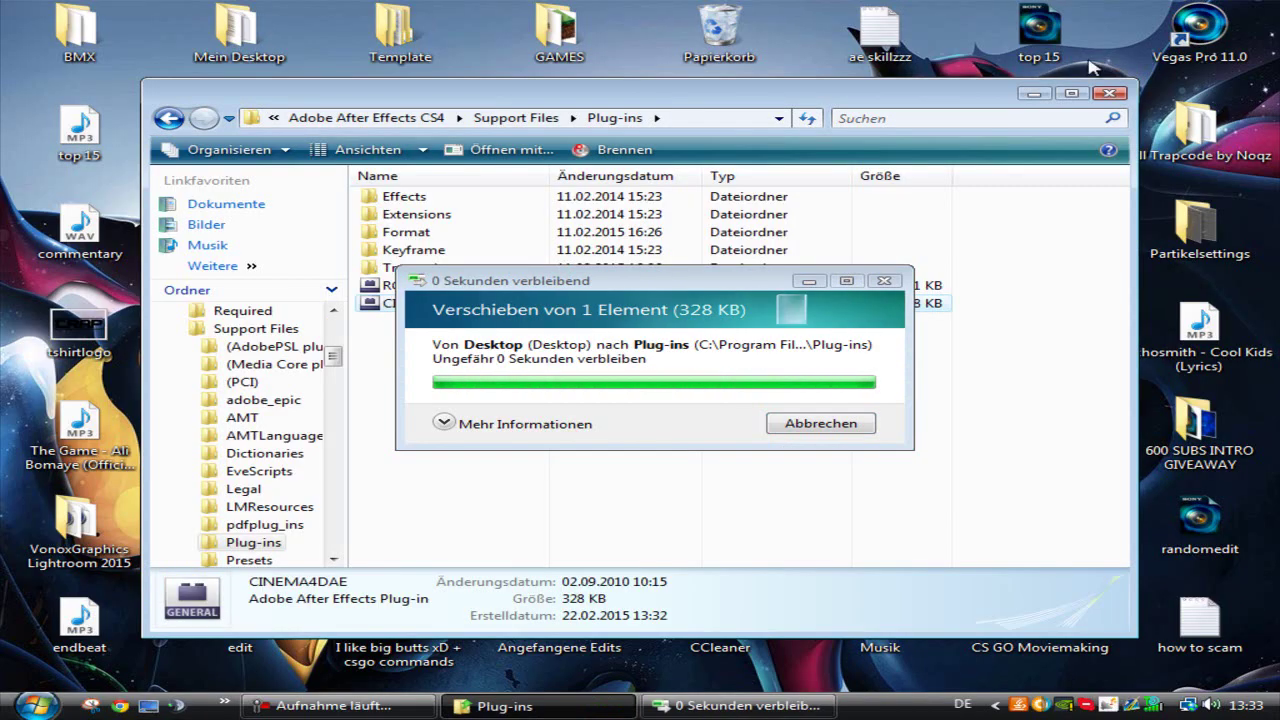
{"action": "left_click", "coordinate": [1110, 92]}
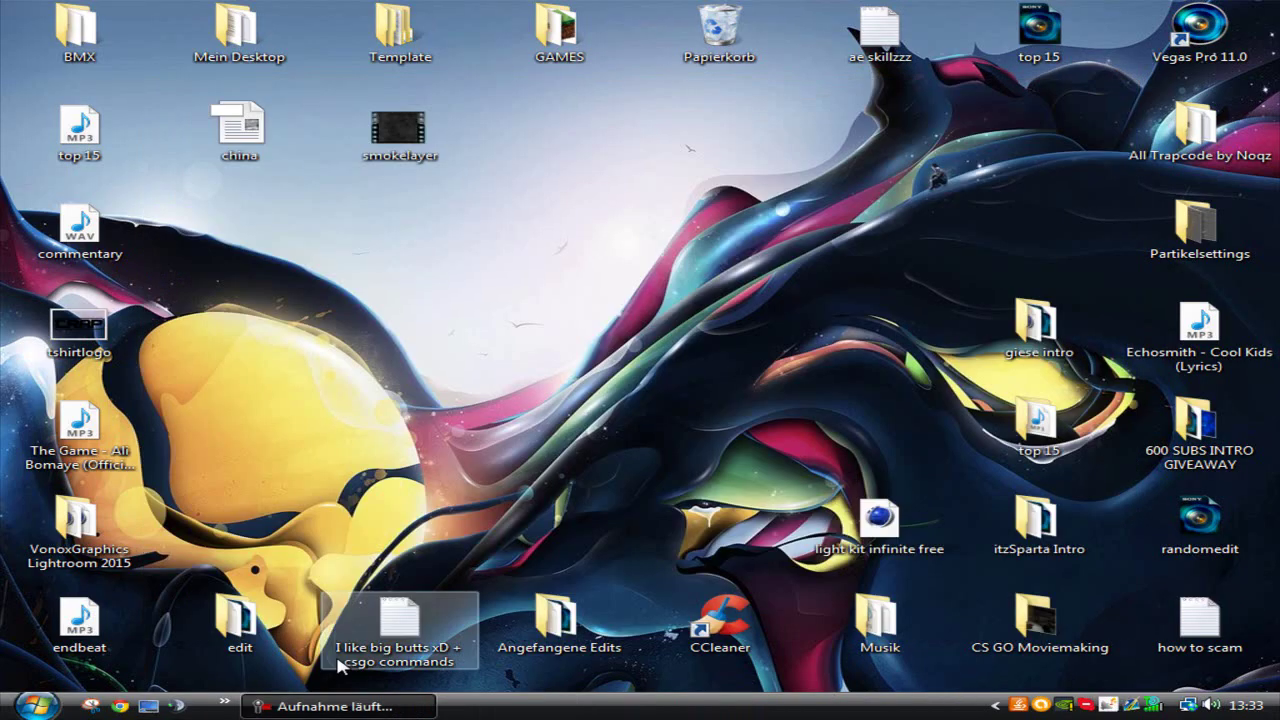
Step: Open the itzSparta Intro desktop folder and launch smokefile.aec
{"action": "left_click", "coordinate": [28, 706]}
{"action": "left_click", "coordinate": [143, 358]}
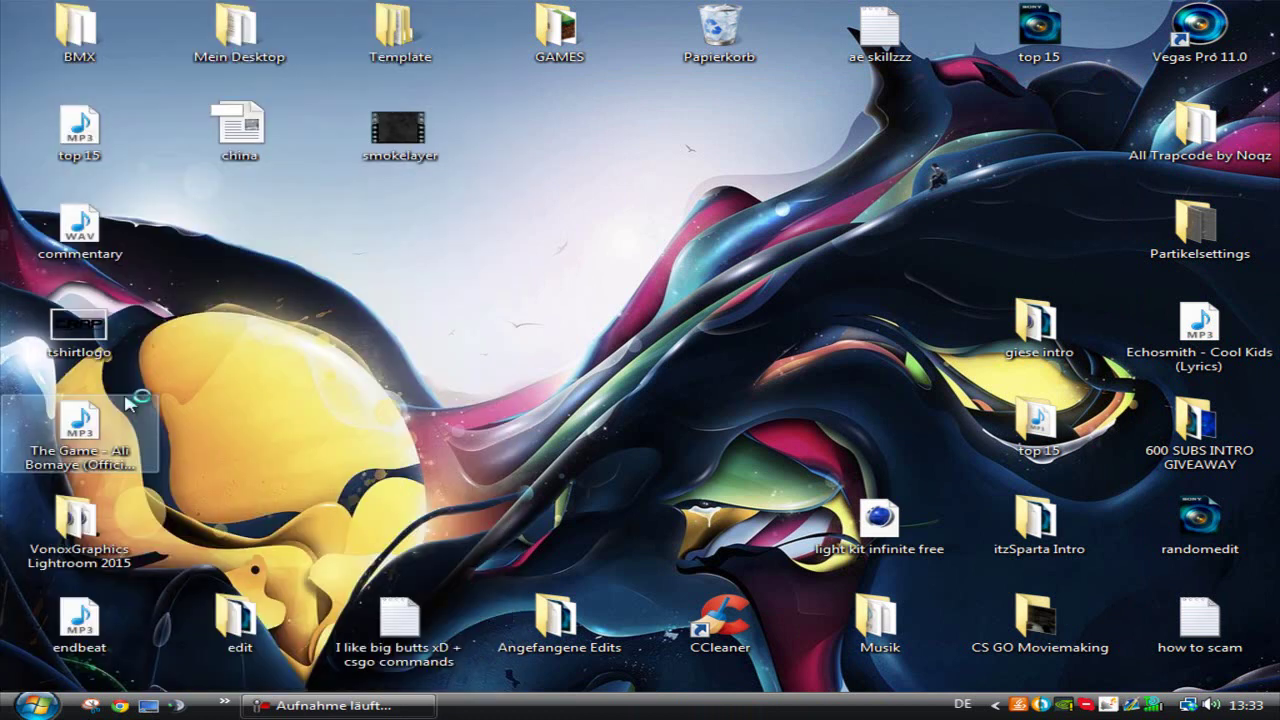
{"action": "double_click", "coordinate": [1020, 515]}
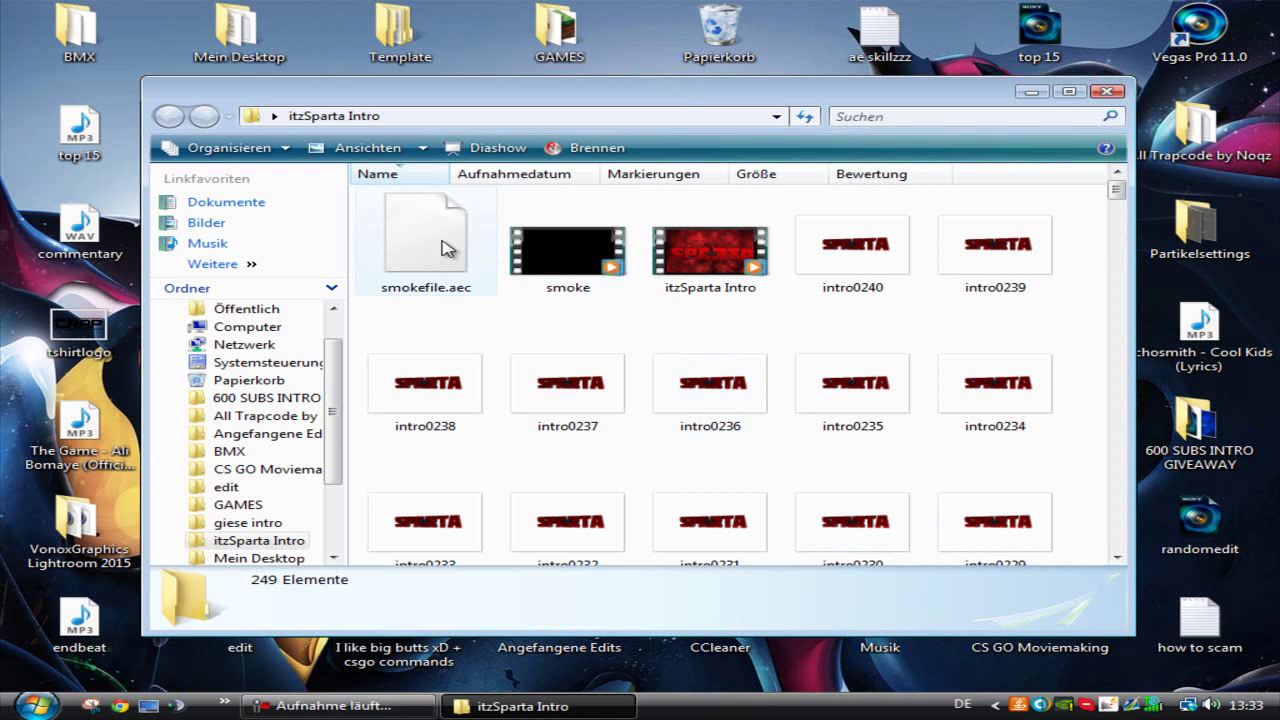
{"action": "left_click", "coordinate": [470, 240]}
{"action": "double_click", "coordinate": [470, 240]}
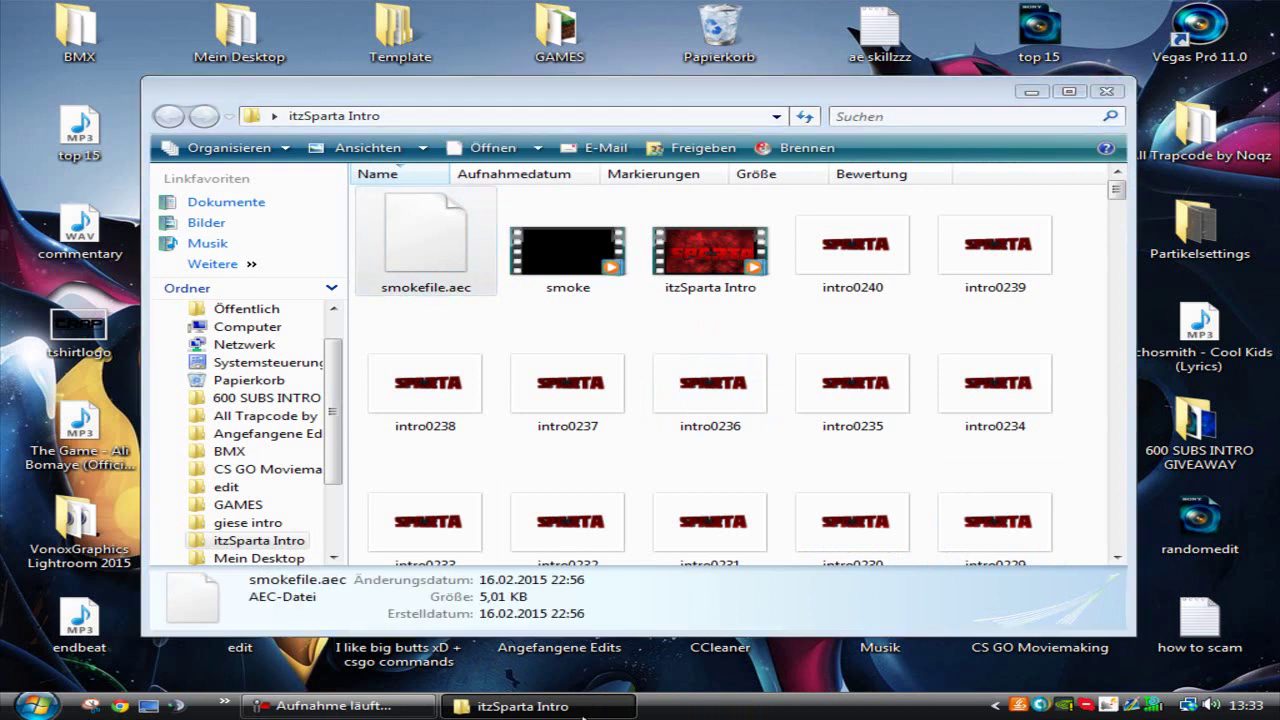
Step: Wait for After Effects CS4 to load an empty project, then bring back the itzSparta Intro window
{"action": "left_click", "coordinate": [525, 706]}
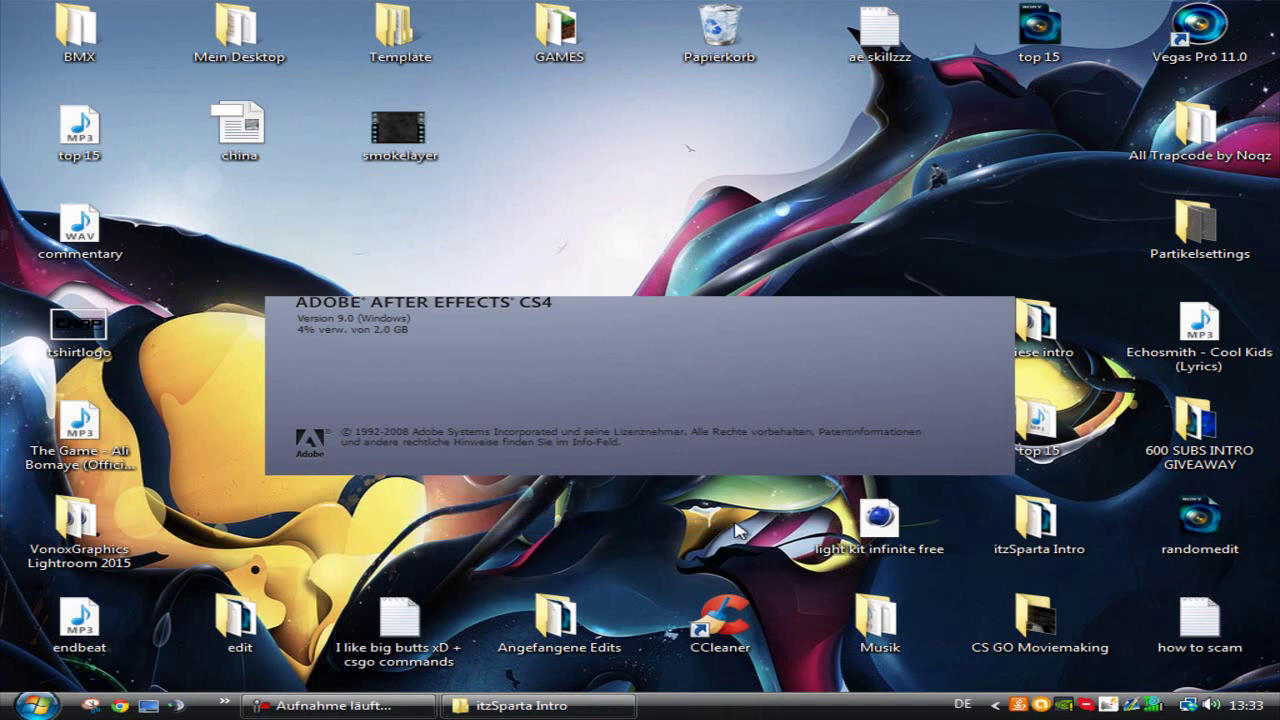
{"action": "mouse_move", "coordinate": [750, 502]}
{"action": "left_mouse_down"}
{"action": "mouse_move", "coordinate": [427, 570]}
{"action": "mouse_move", "coordinate": [172, 568]}
{"action": "mouse_move", "coordinate": [836, 496]}
{"action": "left_mouse_up"}
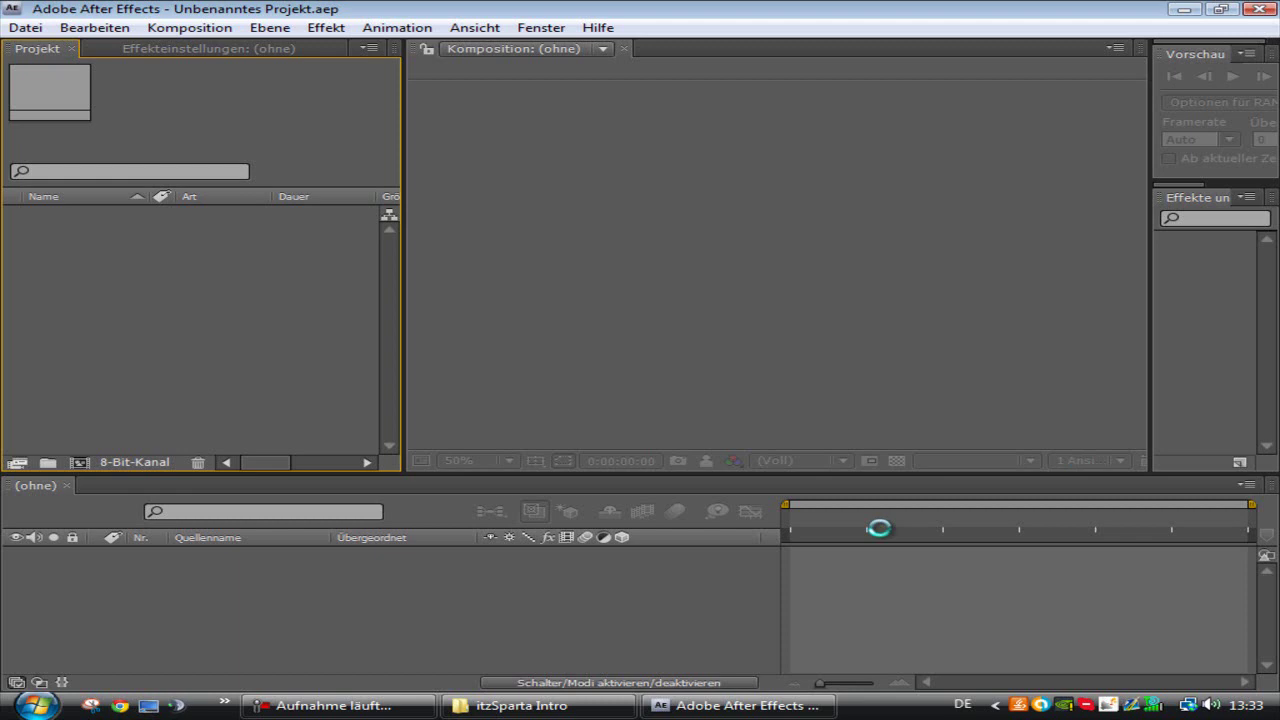
{"action": "left_click", "coordinate": [510, 705]}
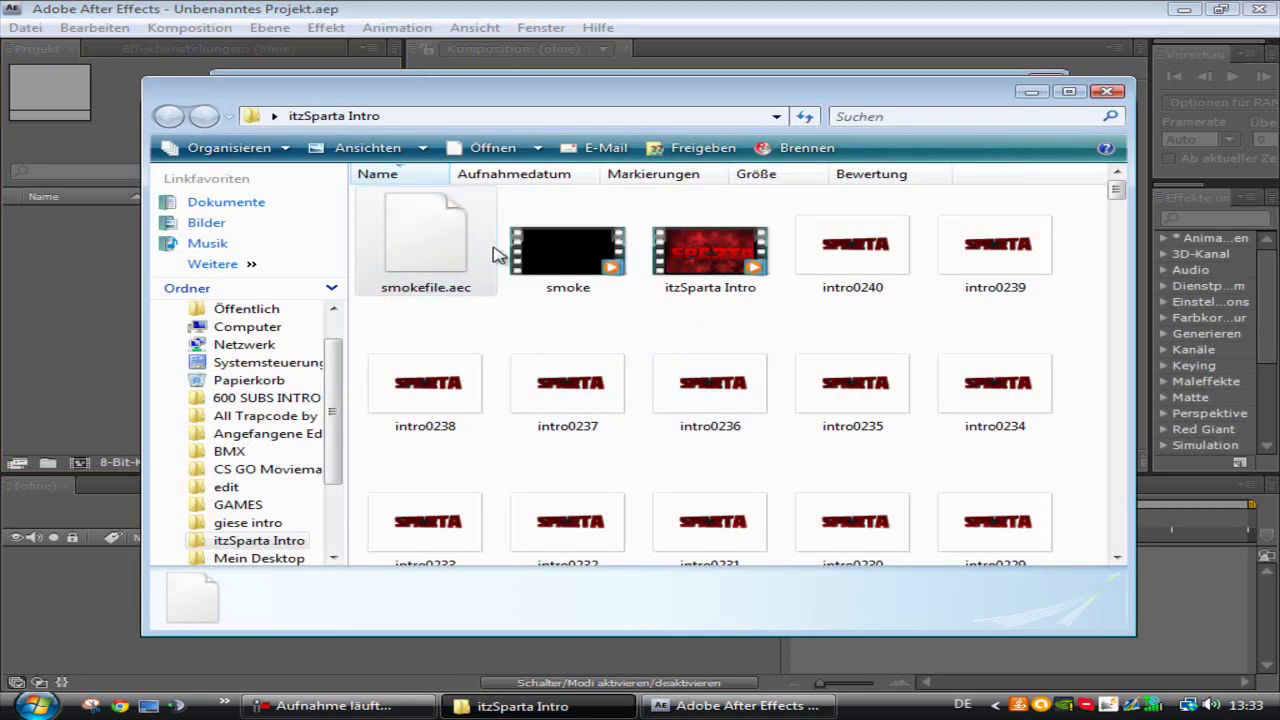
Step: Dismiss the welcome screen, expand the intro.c4d folder, and open the intro.c4d composition
{"action": "scroll", "coordinate": [640, 460], "scroll_direction": "down", "scroll_amount": 1}
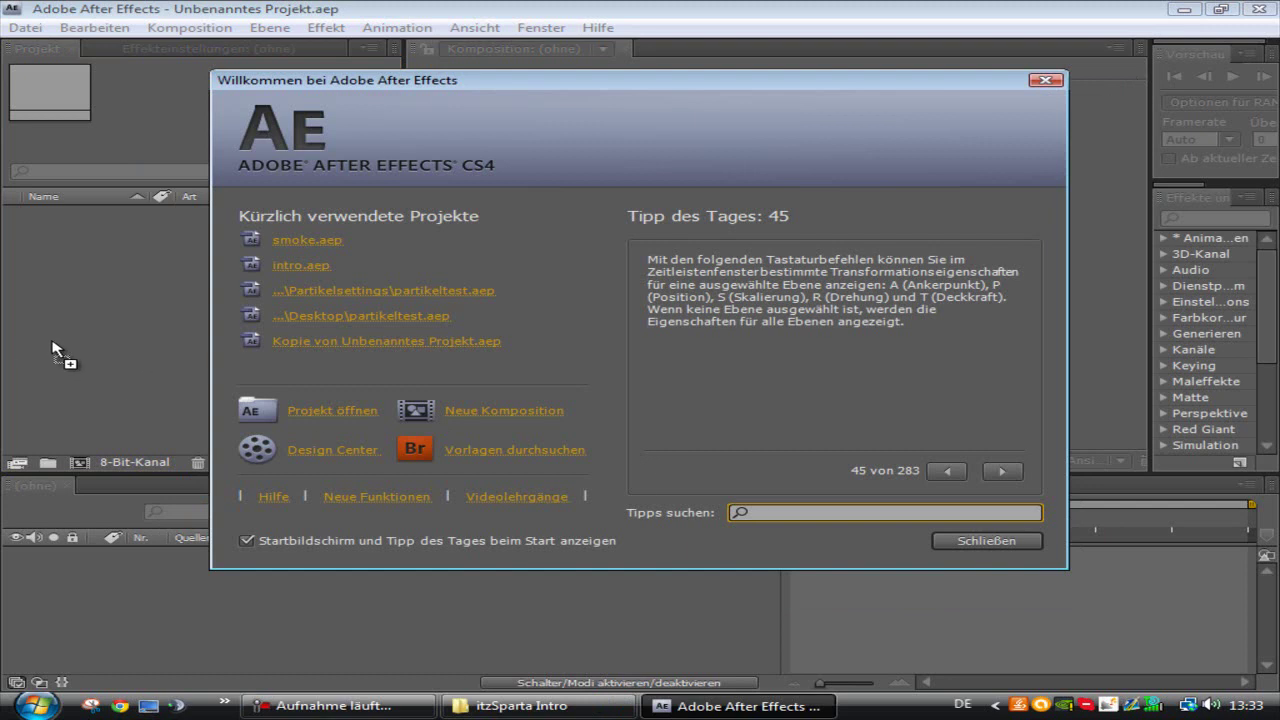
{"action": "left_click", "coordinate": [944, 543]}
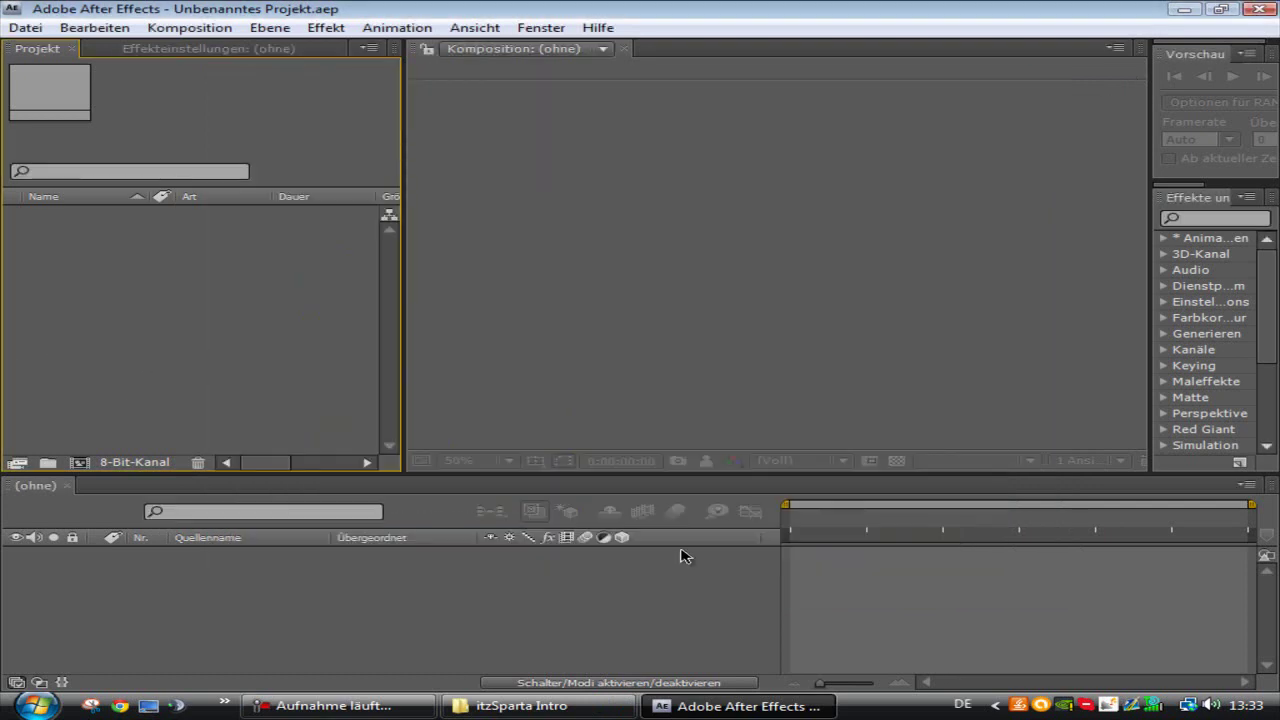
{"action": "left_click", "coordinate": [520, 705]}
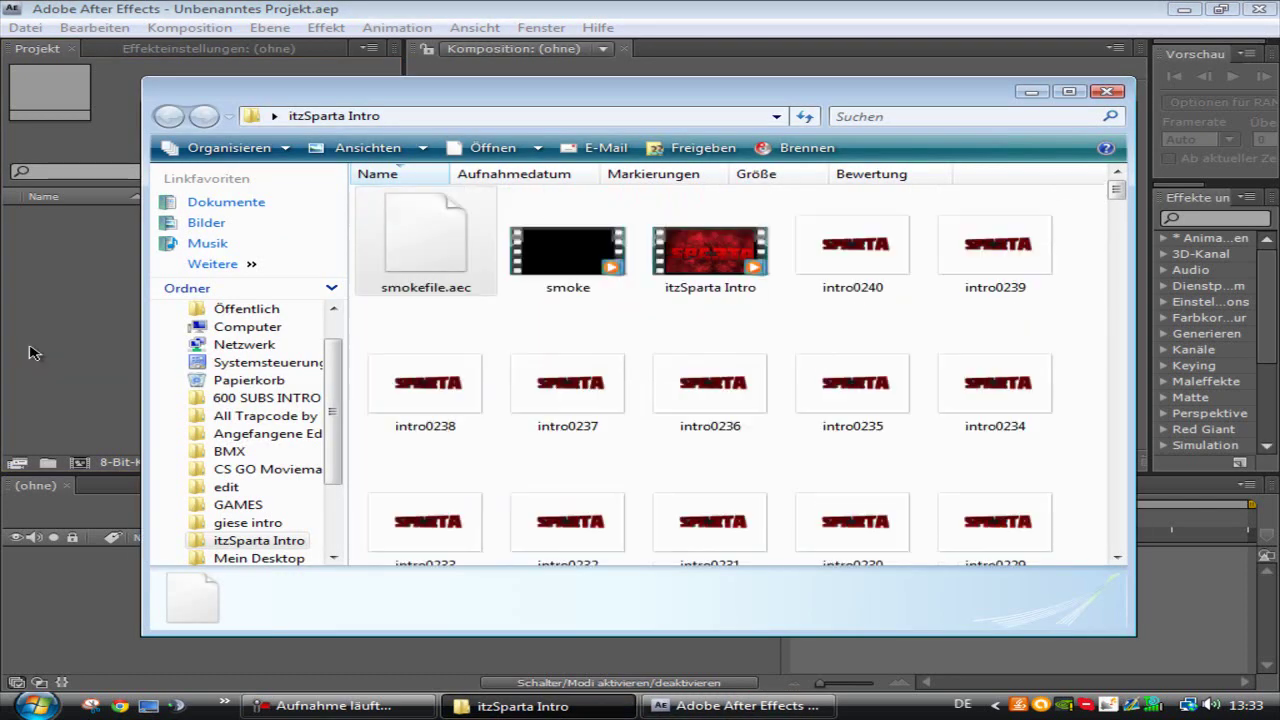
{"action": "left_click", "coordinate": [830, 706]}
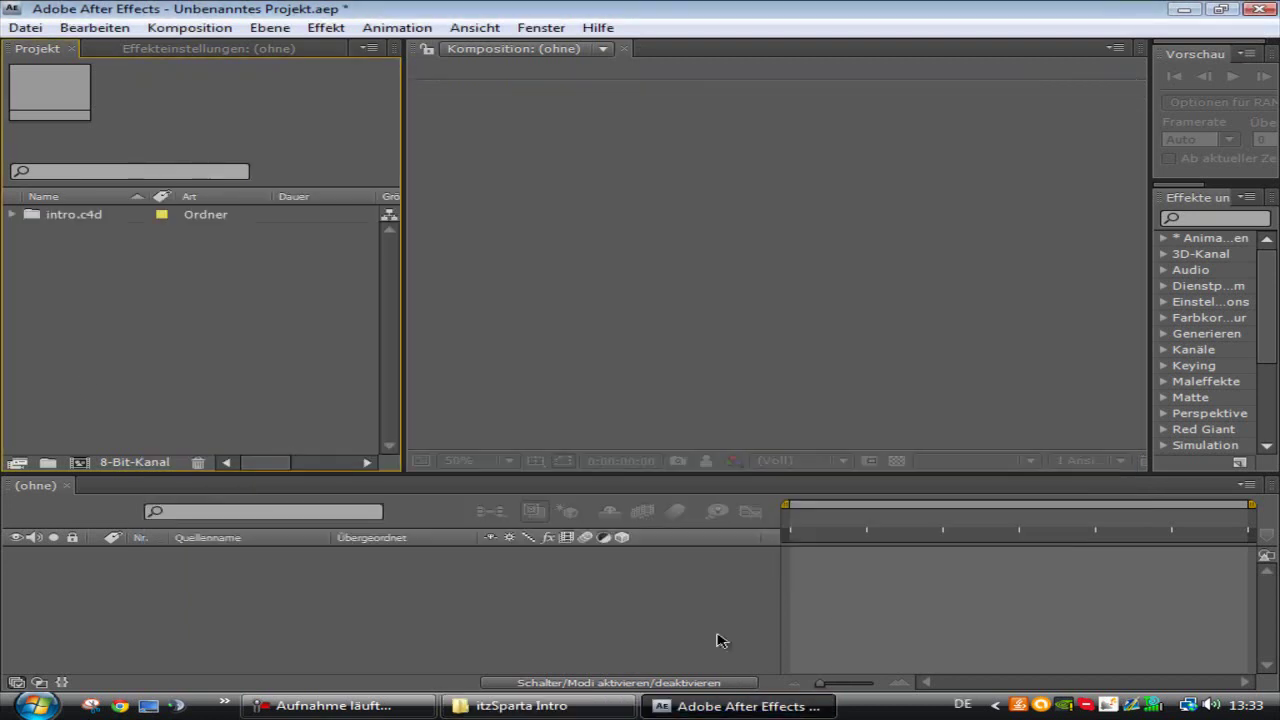
{"action": "left_click", "coordinate": [77, 217]}
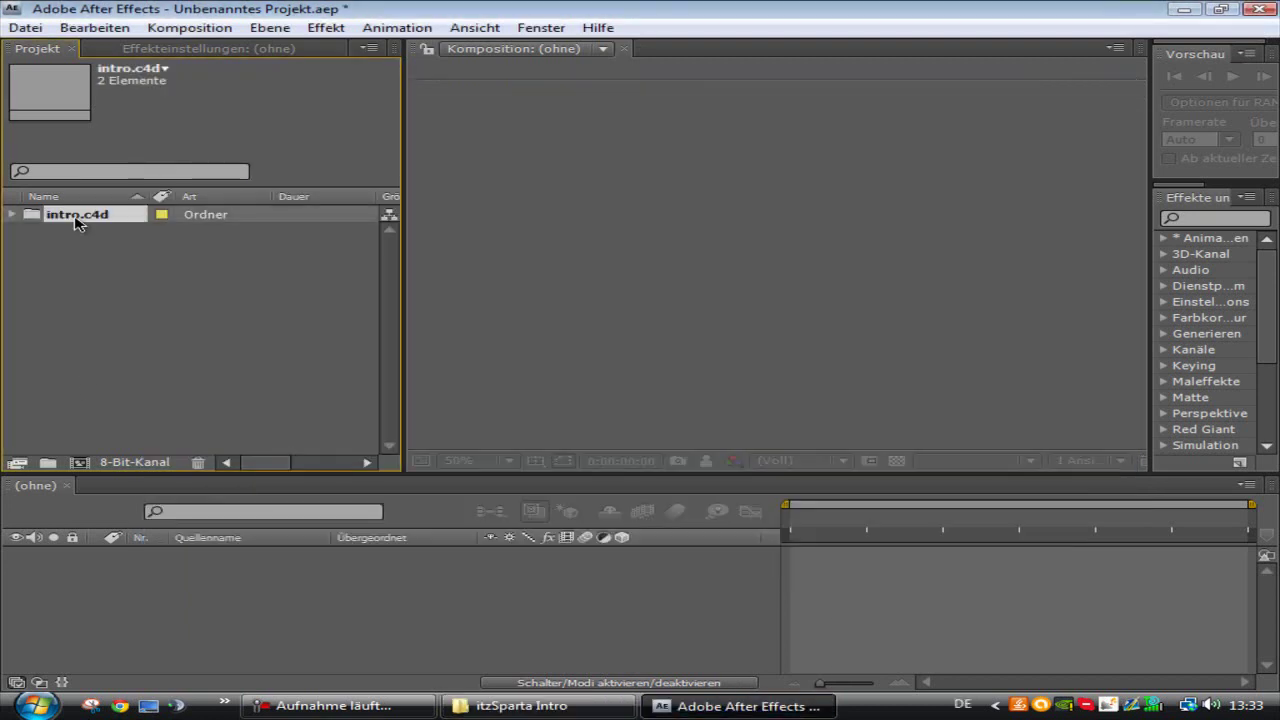
{"action": "left_click", "coordinate": [12, 215]}
{"action": "double_click", "coordinate": [88, 233]}
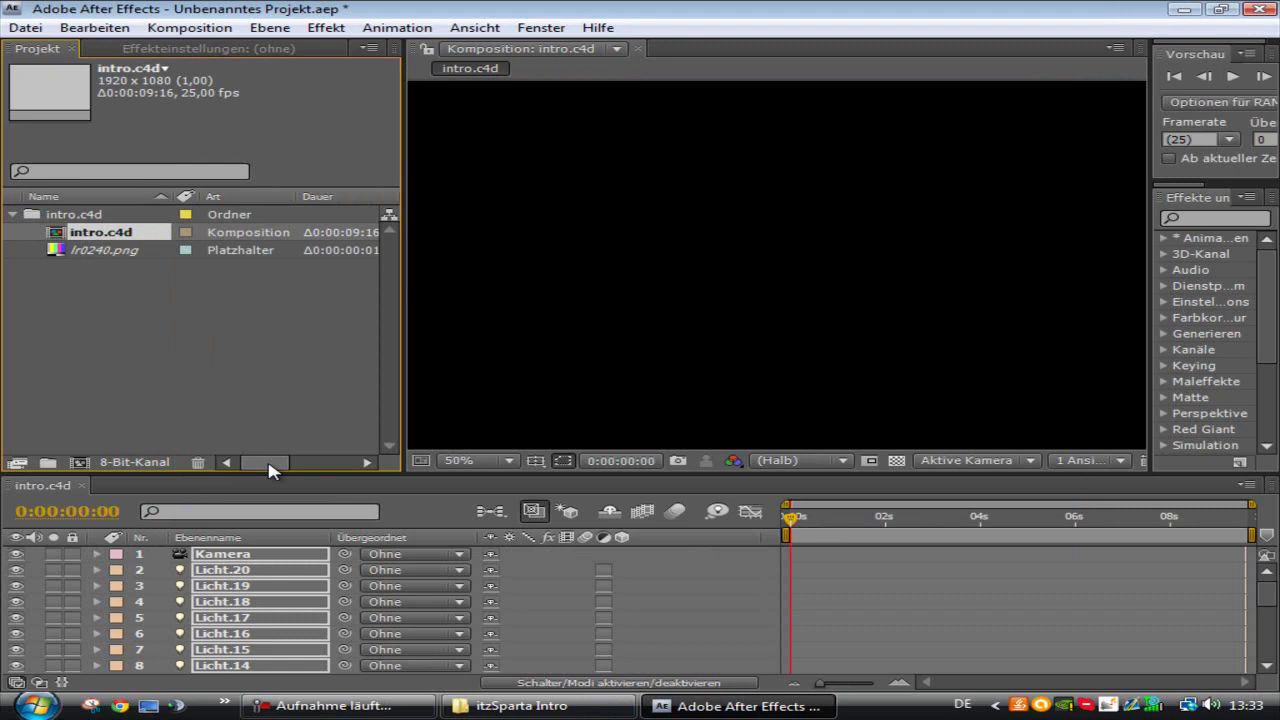
Step: Delete the Licht light layers, leaving only the Kamera layer selected
{"action": "left_click", "coordinate": [238, 556], "text": "ctrl"}
{"action": "key", "text": "Delete"}
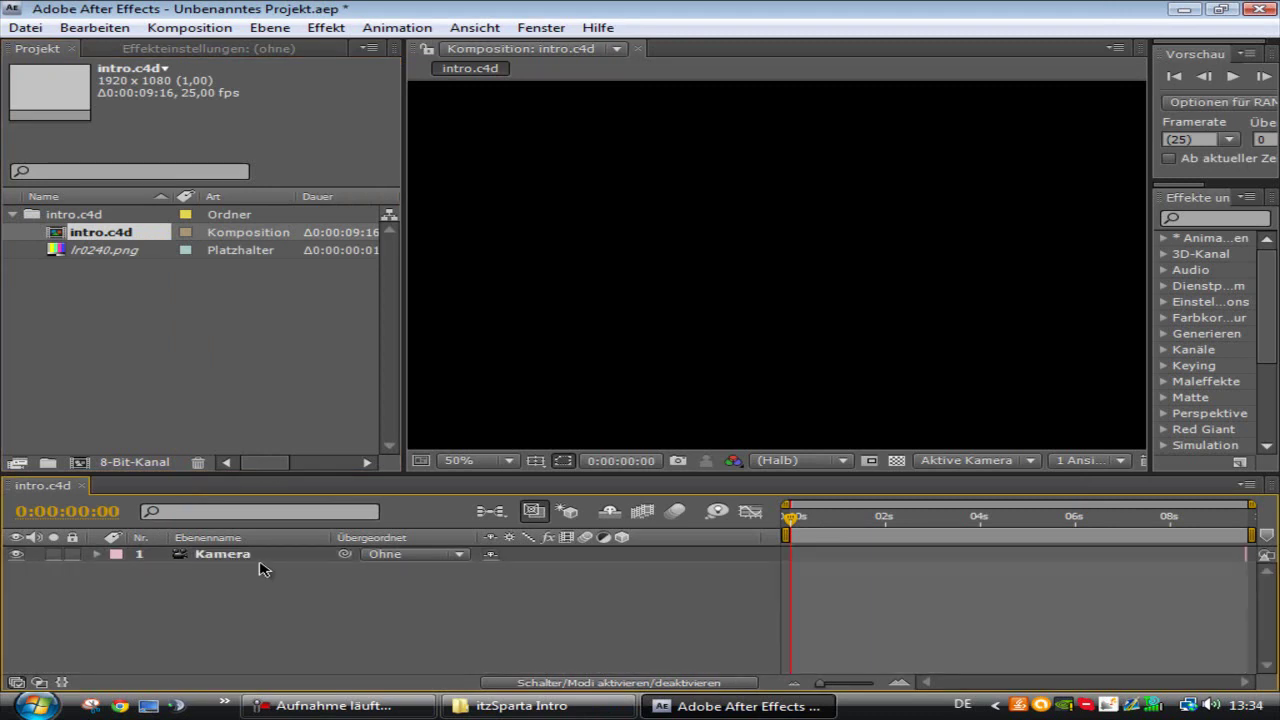
{"action": "right_click", "coordinate": [259, 569]}
{"action": "left_click", "coordinate": [222, 595]}
{"action": "left_click", "coordinate": [1262, 290]}
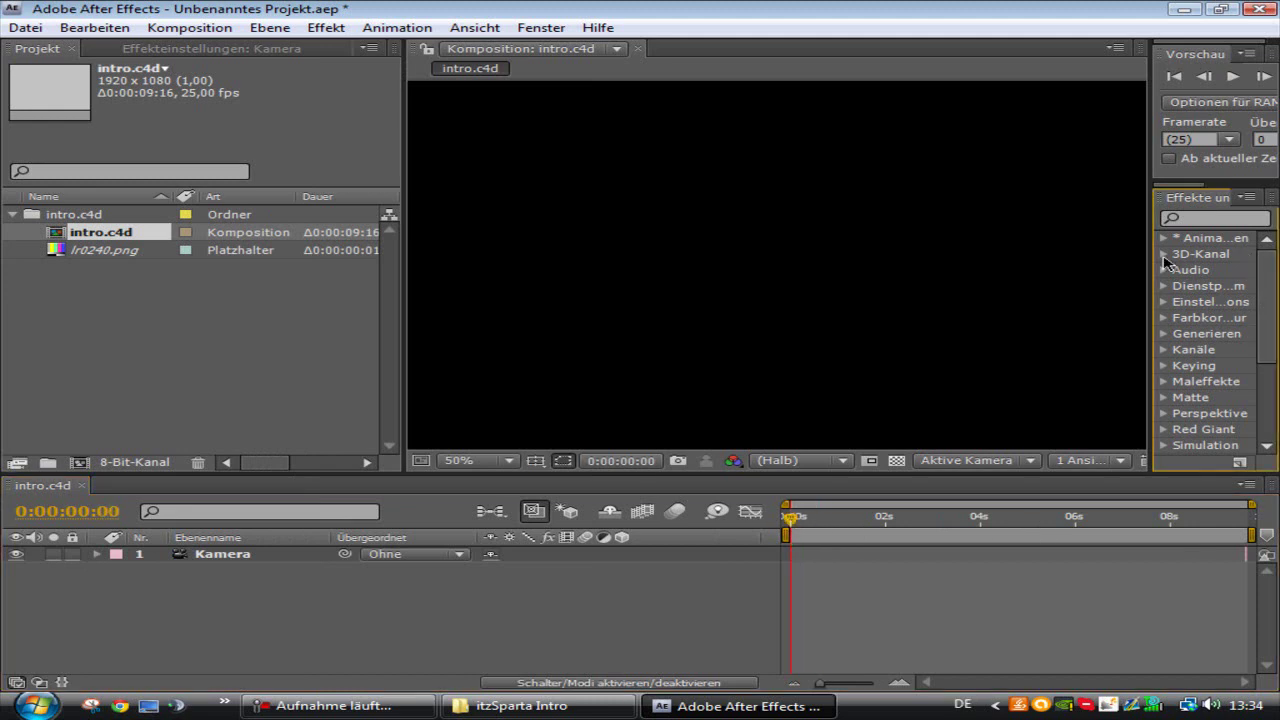
{"action": "left_click_drag", "start_coordinate": [1152, 281], "coordinate": [1147, 283]}
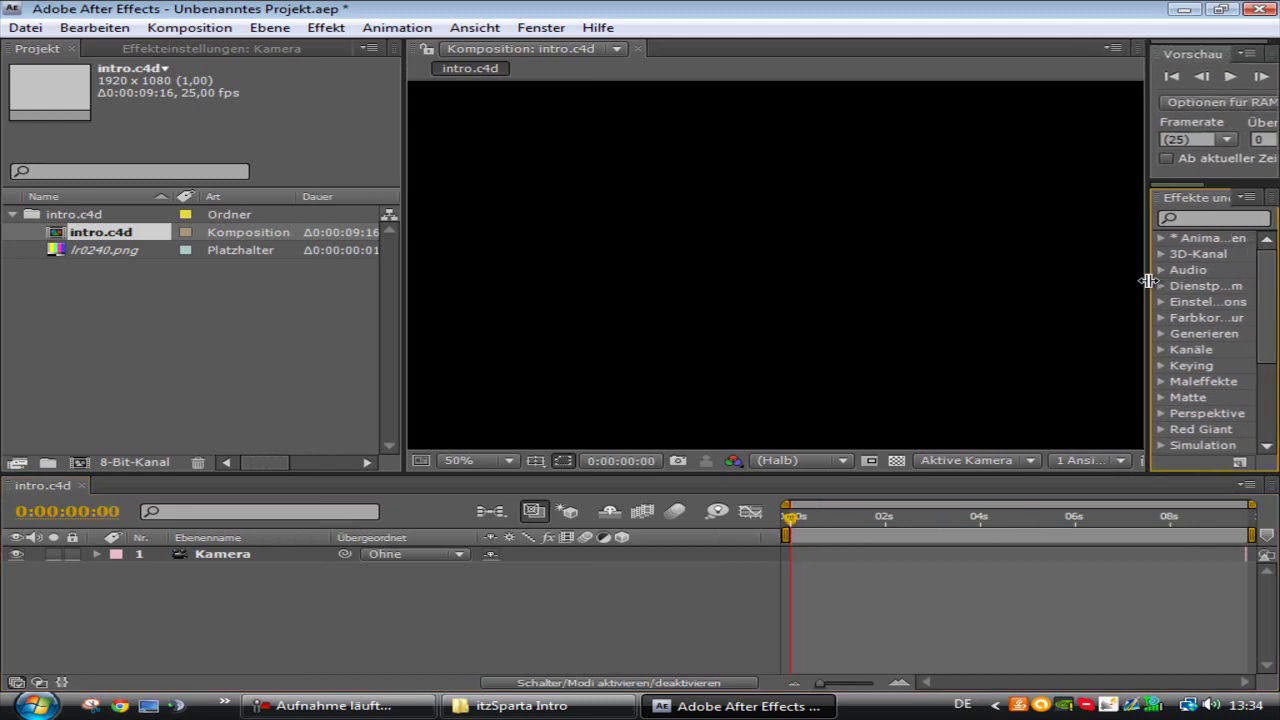
Step: Quit After Effects via the save prompt, close the itzSparta Intro window, and clear desktop selections
{"action": "left_click", "coordinate": [1273, 10]}
{"action": "left_click", "coordinate": [656, 385]}
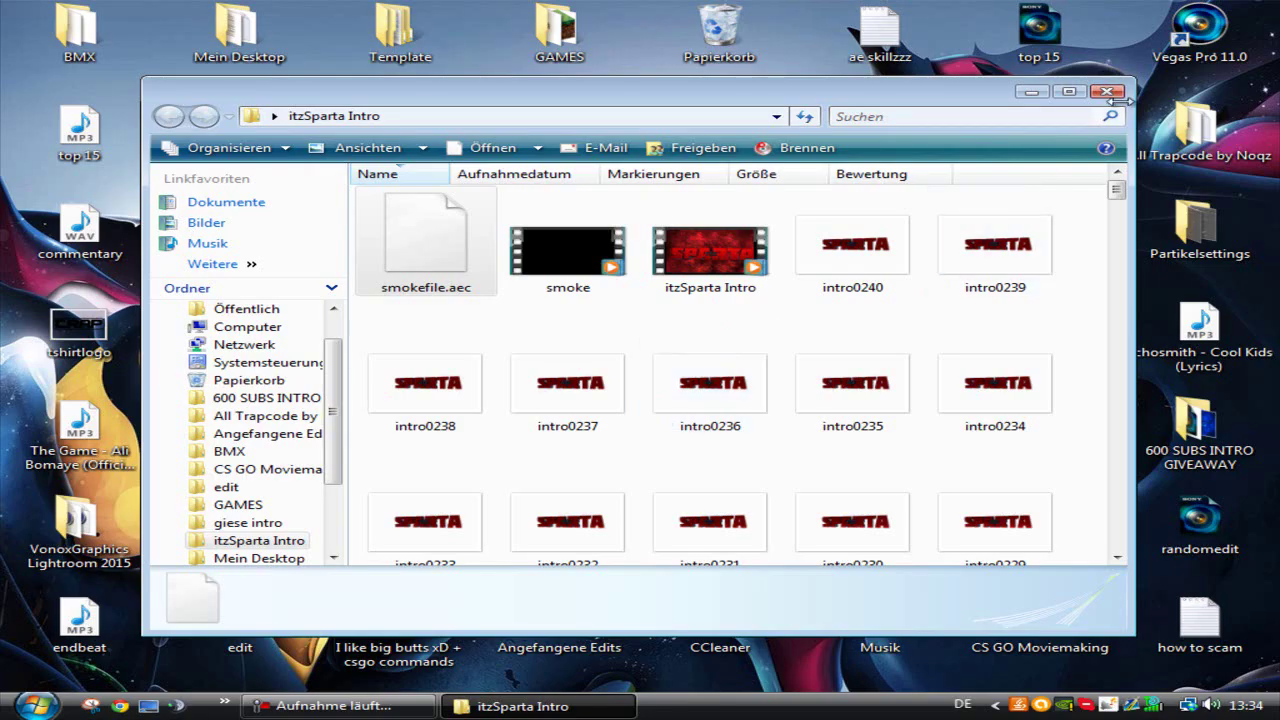
{"action": "left_click", "coordinate": [1107, 92]}
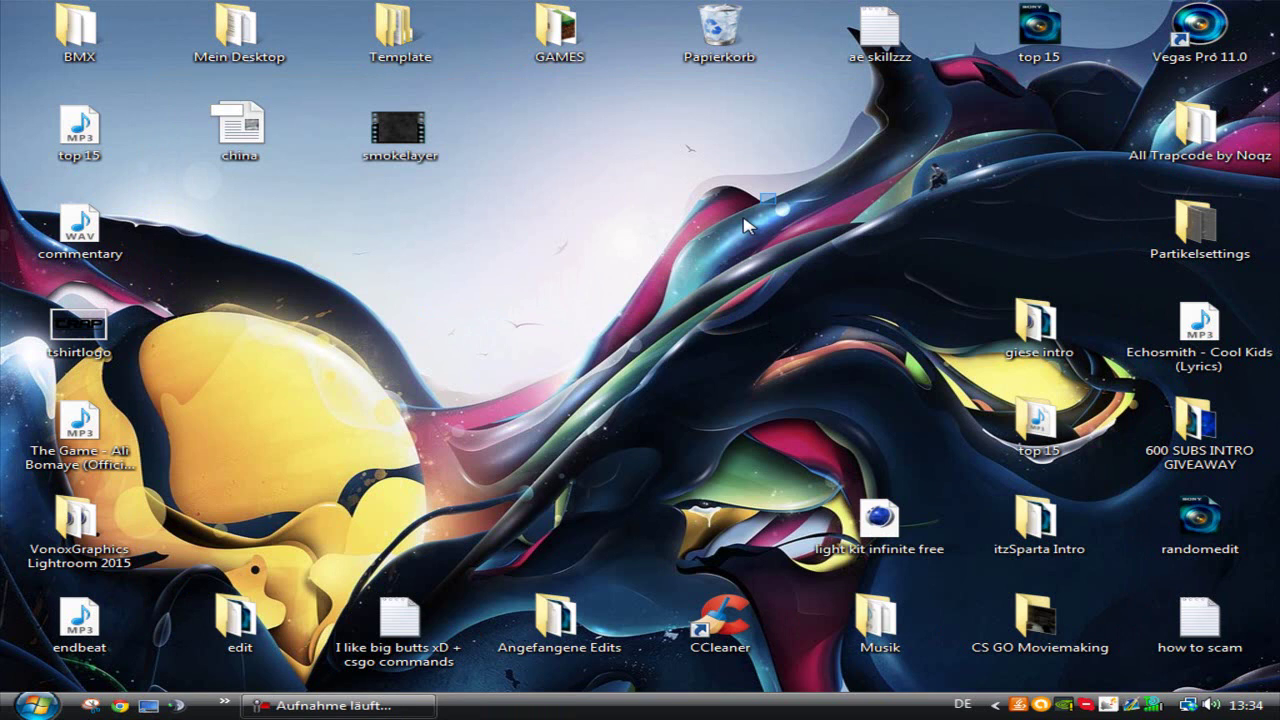
{"action": "left_click_drag", "start_coordinate": [772, 193], "coordinate": [158, 432]}
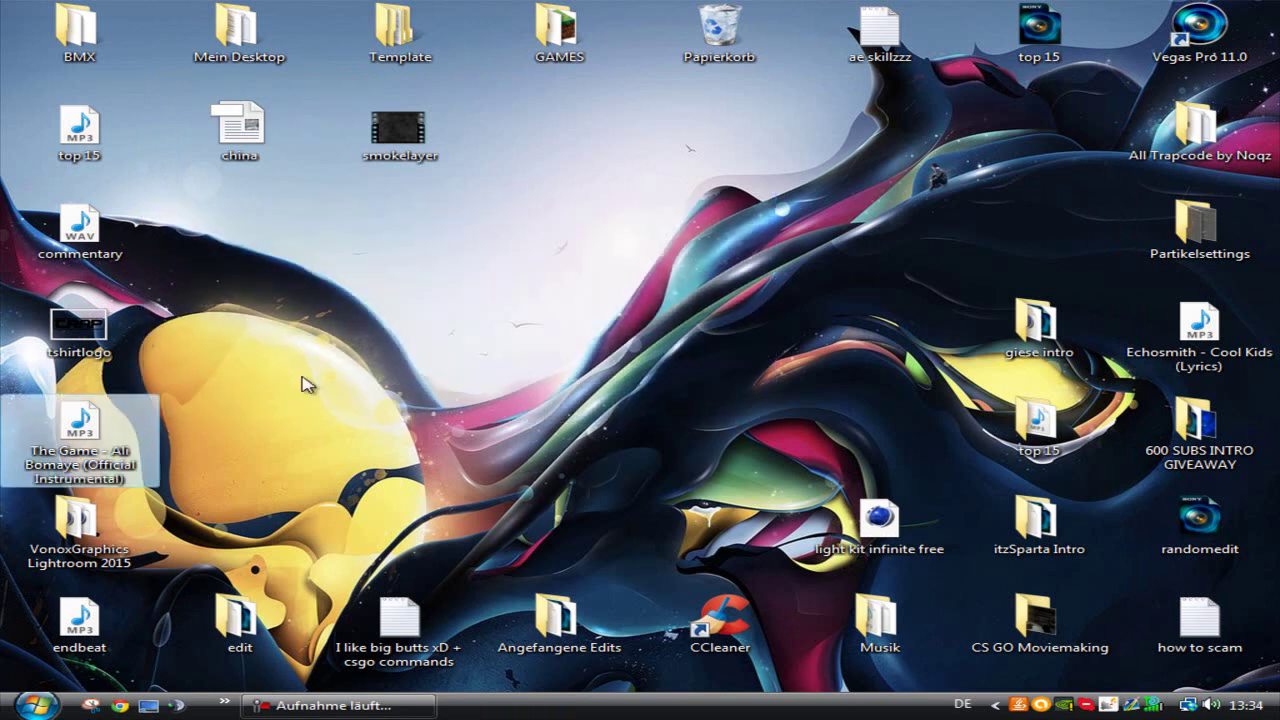
{"action": "left_click", "coordinate": [199, 428]}
{"action": "left_click_drag", "start_coordinate": [149, 187], "coordinate": [993, 487]}
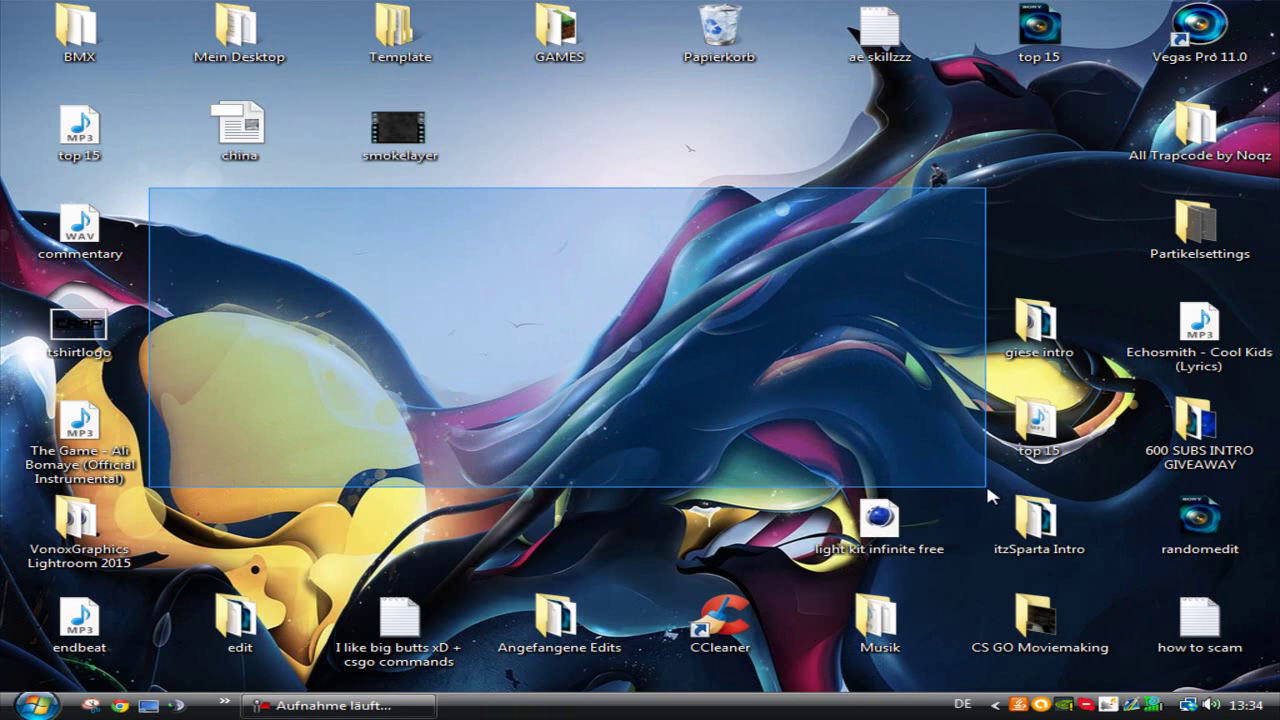
{"action": "left_click_drag", "start_coordinate": [983, 485], "coordinate": [137, 177]}
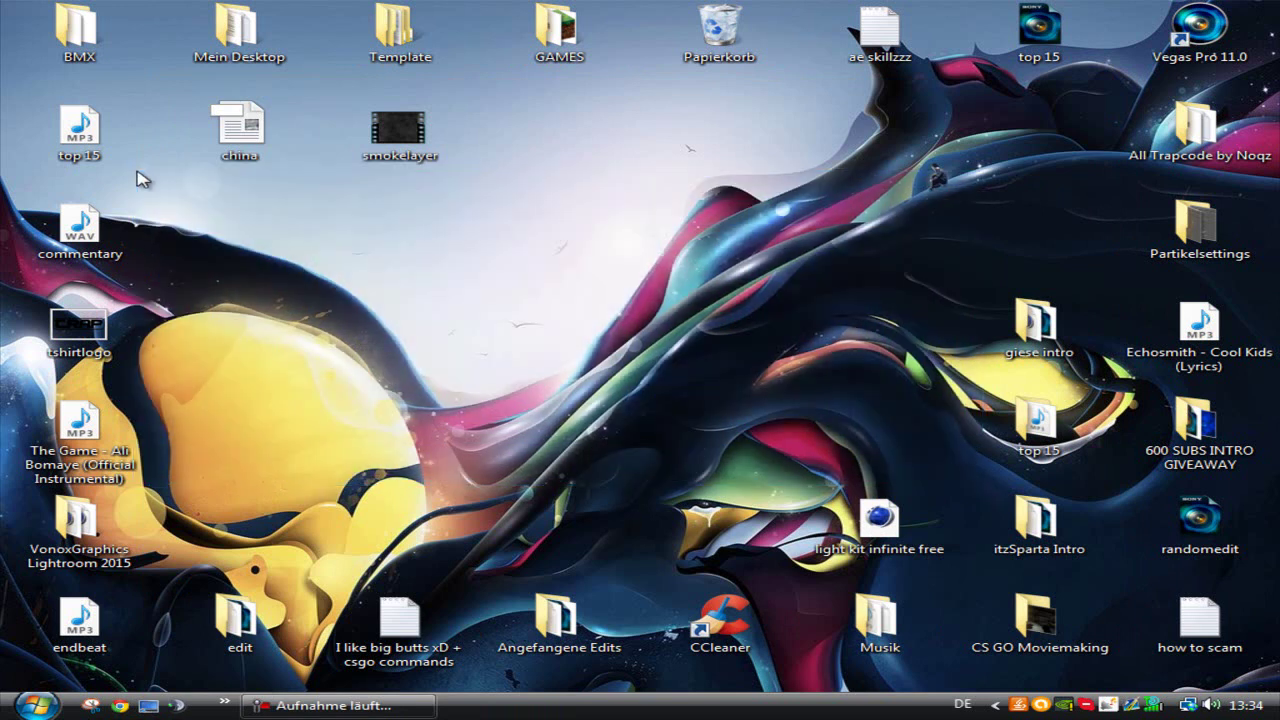